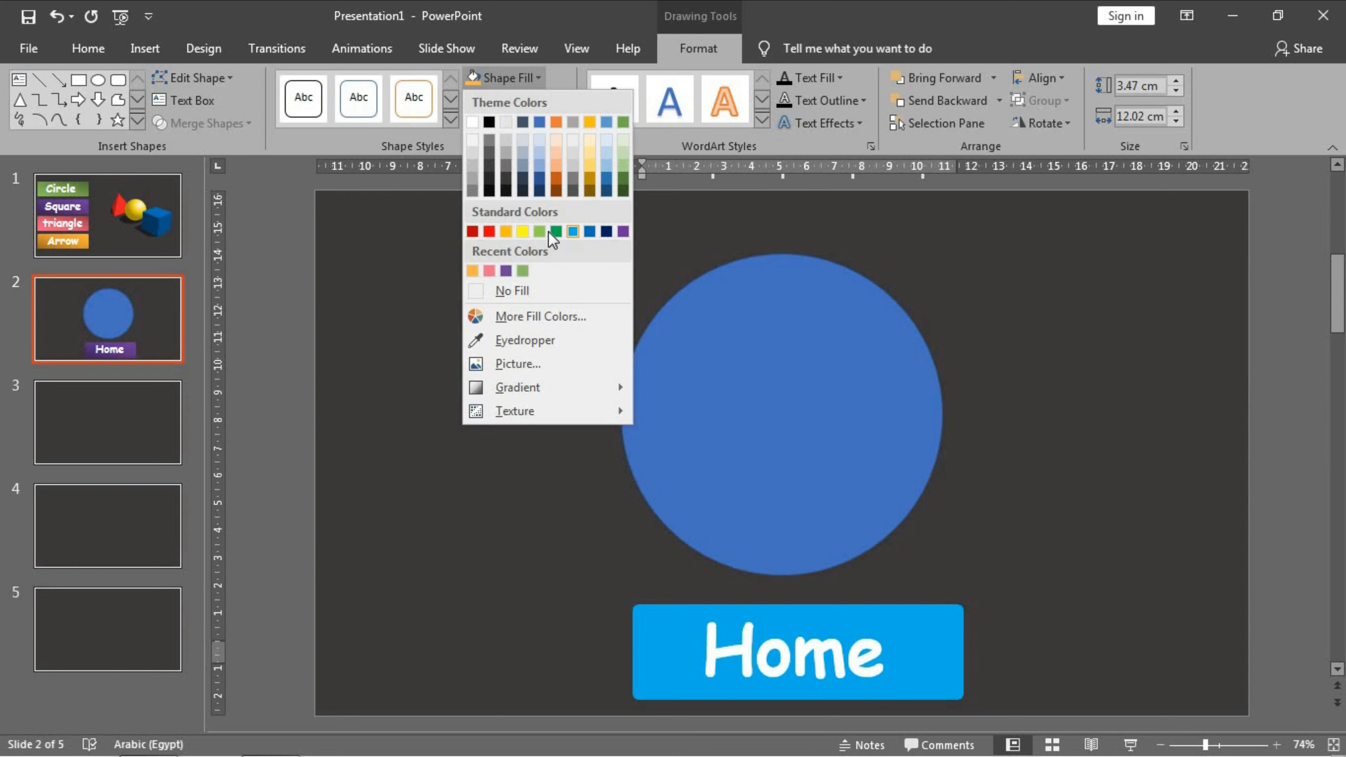
# Step: Move the blue circle on slide 2 slightly up, centred above the Home button, and fill it with light orange
pyautogui.moveTo(779, 441)
pyautogui.mouseDown()
pyautogui.moveTo(773, 407)
pyautogui.moveTo(779, 416)
pyautogui.mouseUp()
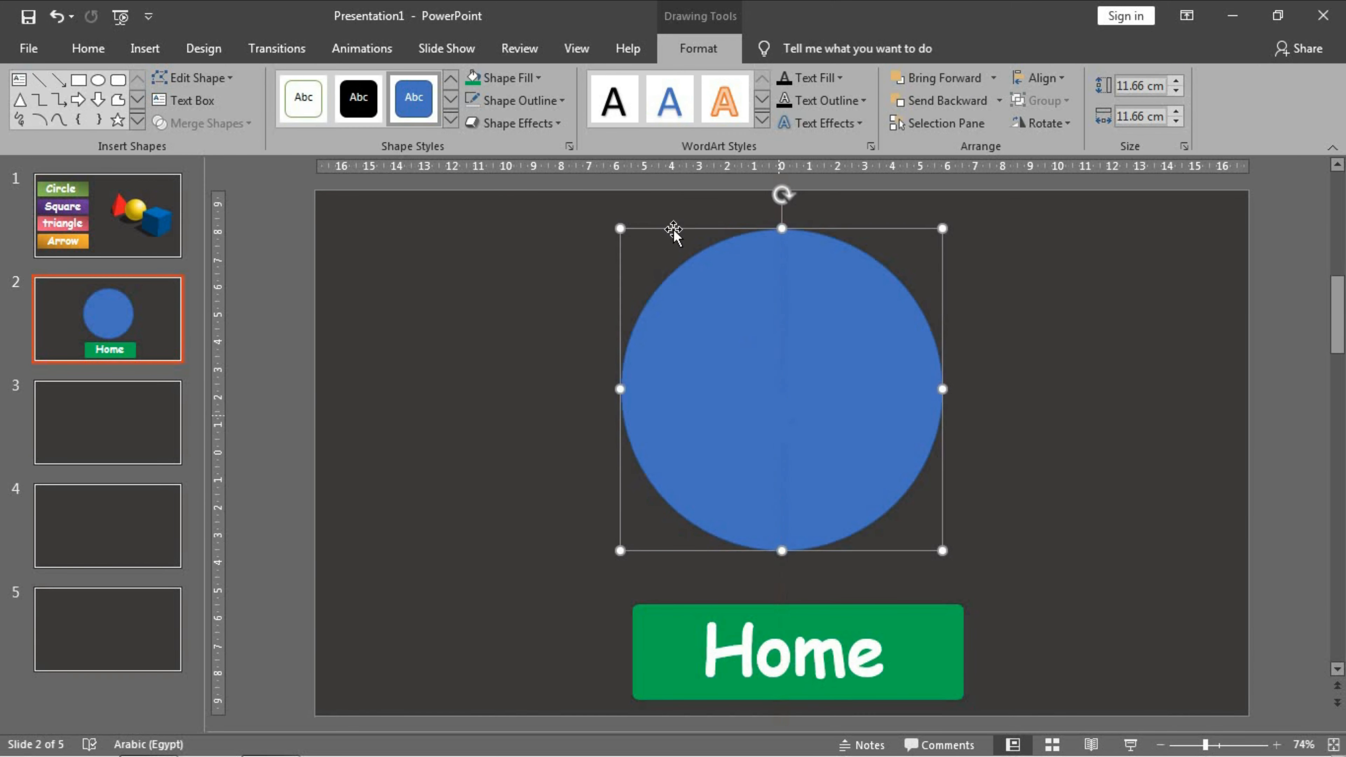
pyautogui.click(506, 78)
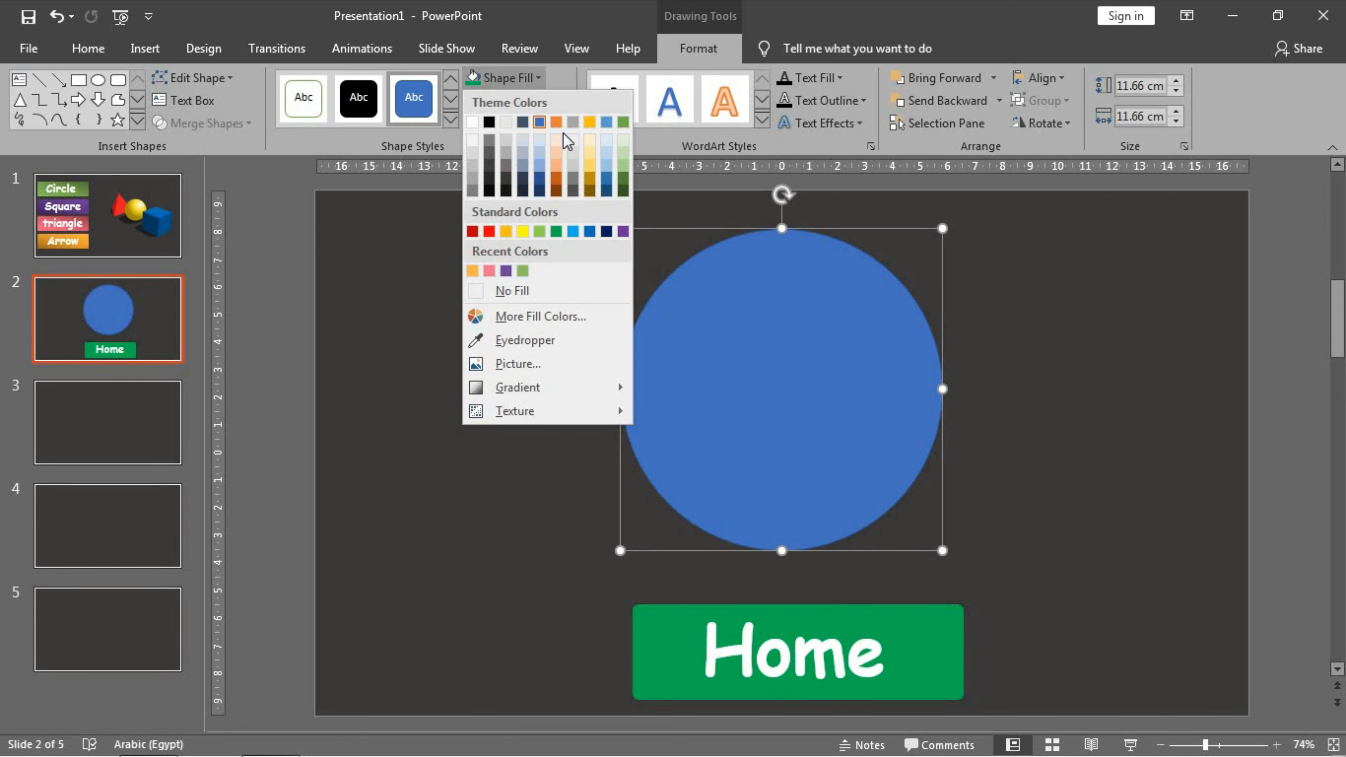
pyautogui.click(555, 169)
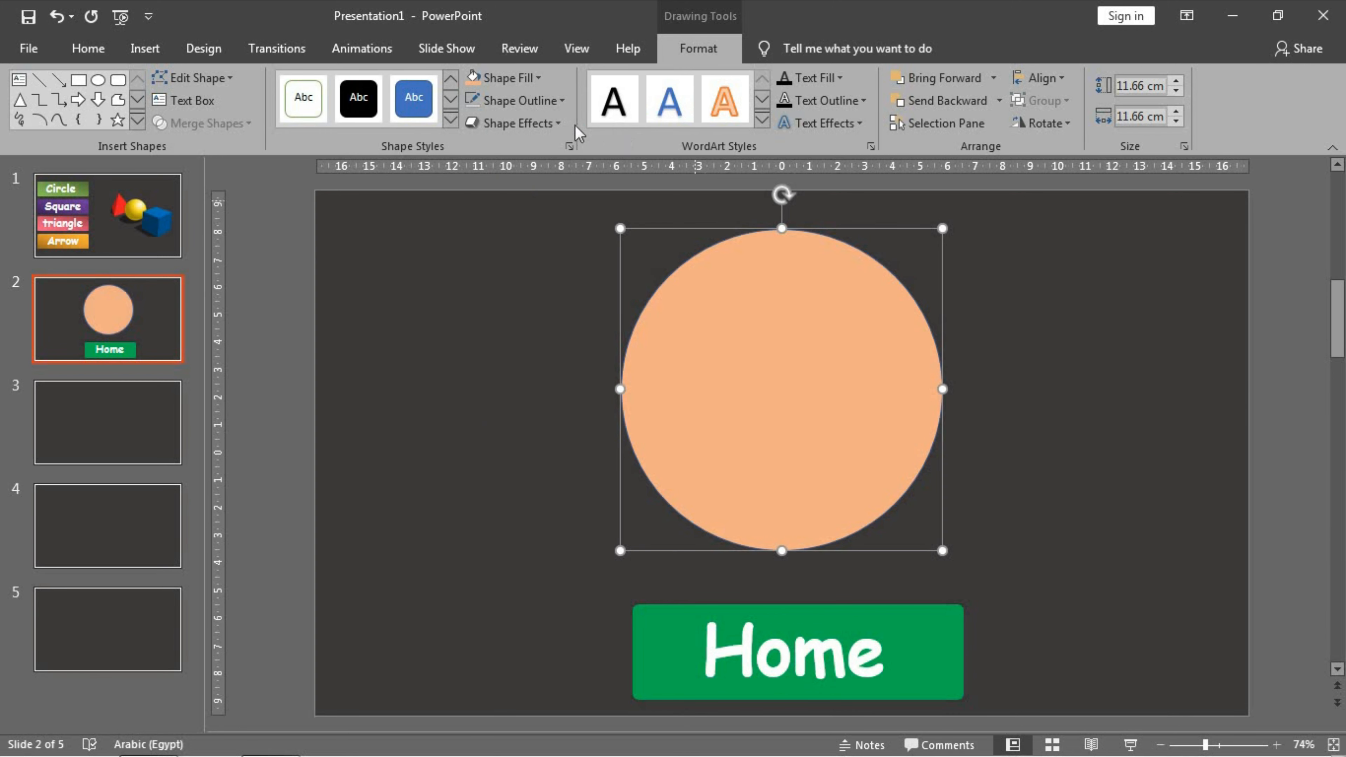
# Step: Apply a centred outer shadow to the light orange circle
pyautogui.click(541, 123)
pyautogui.moveTo(571, 206)
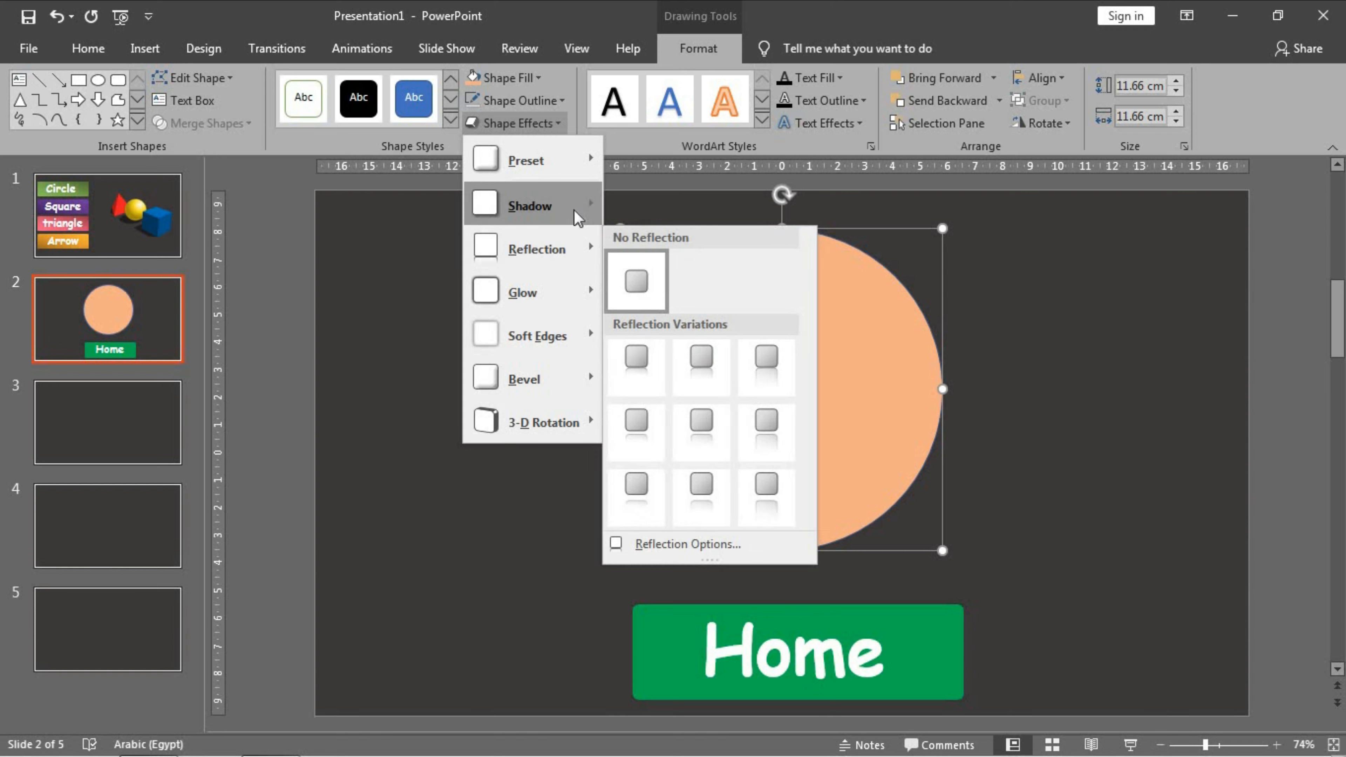
pyautogui.click(689, 362)
pyautogui.click(964, 555)
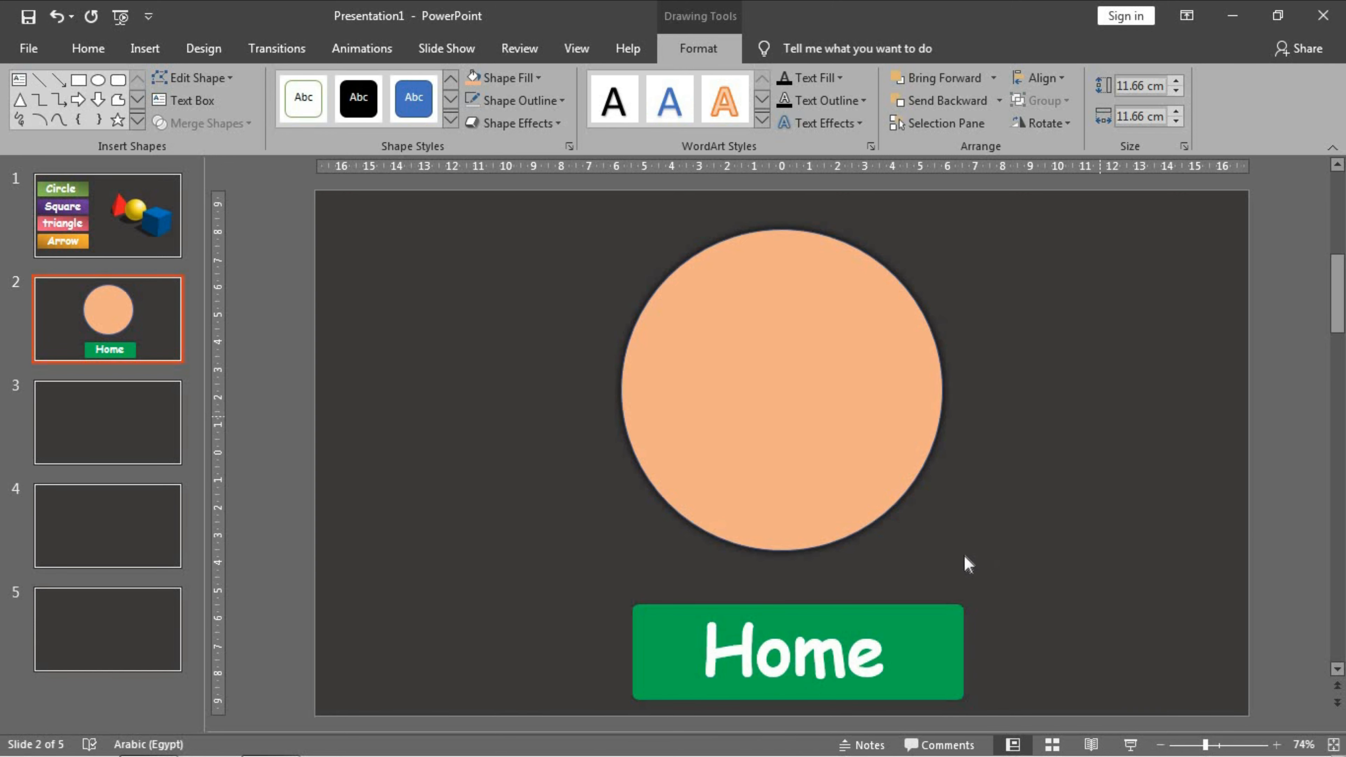
# Step: Delete the three empty slides after slide 2
pyautogui.click(80, 414)
pyautogui.press('Delete')
pyautogui.press('Delete')
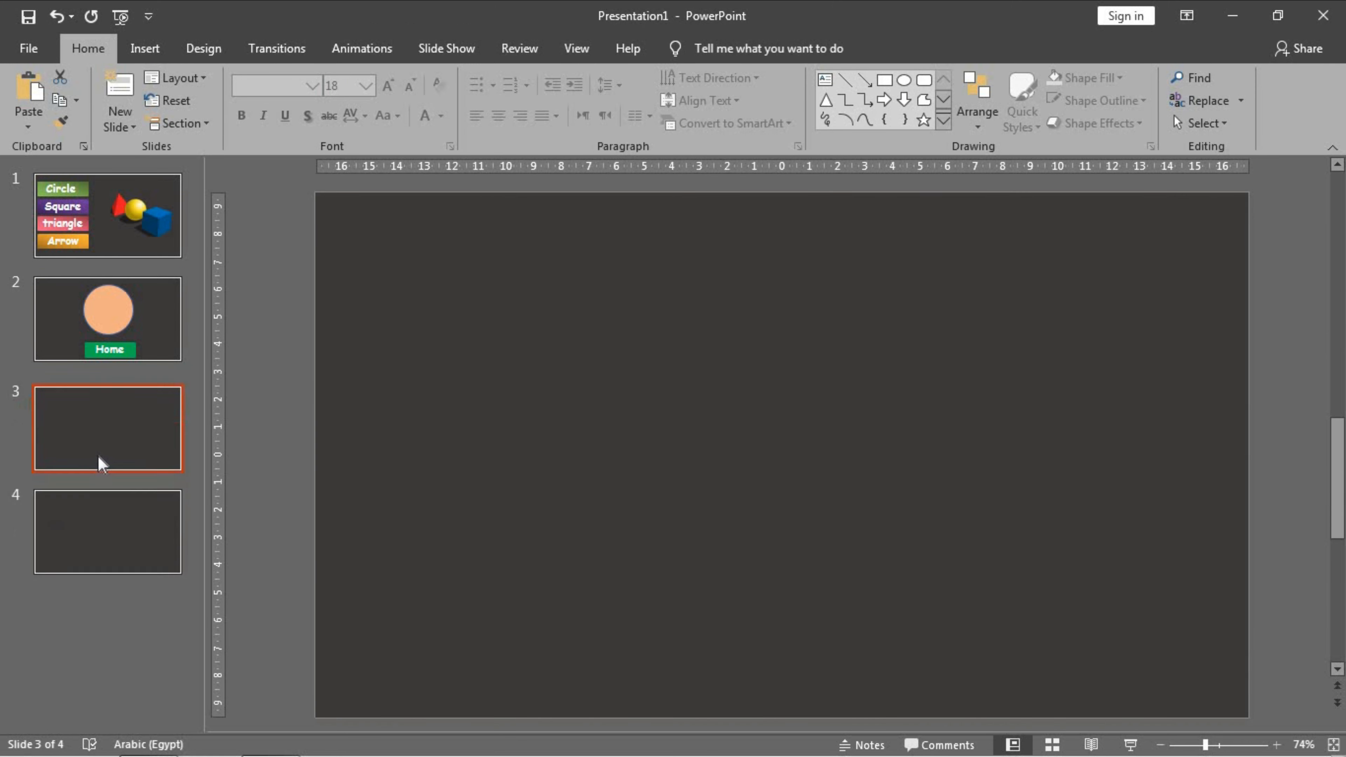
pyautogui.press('Delete')
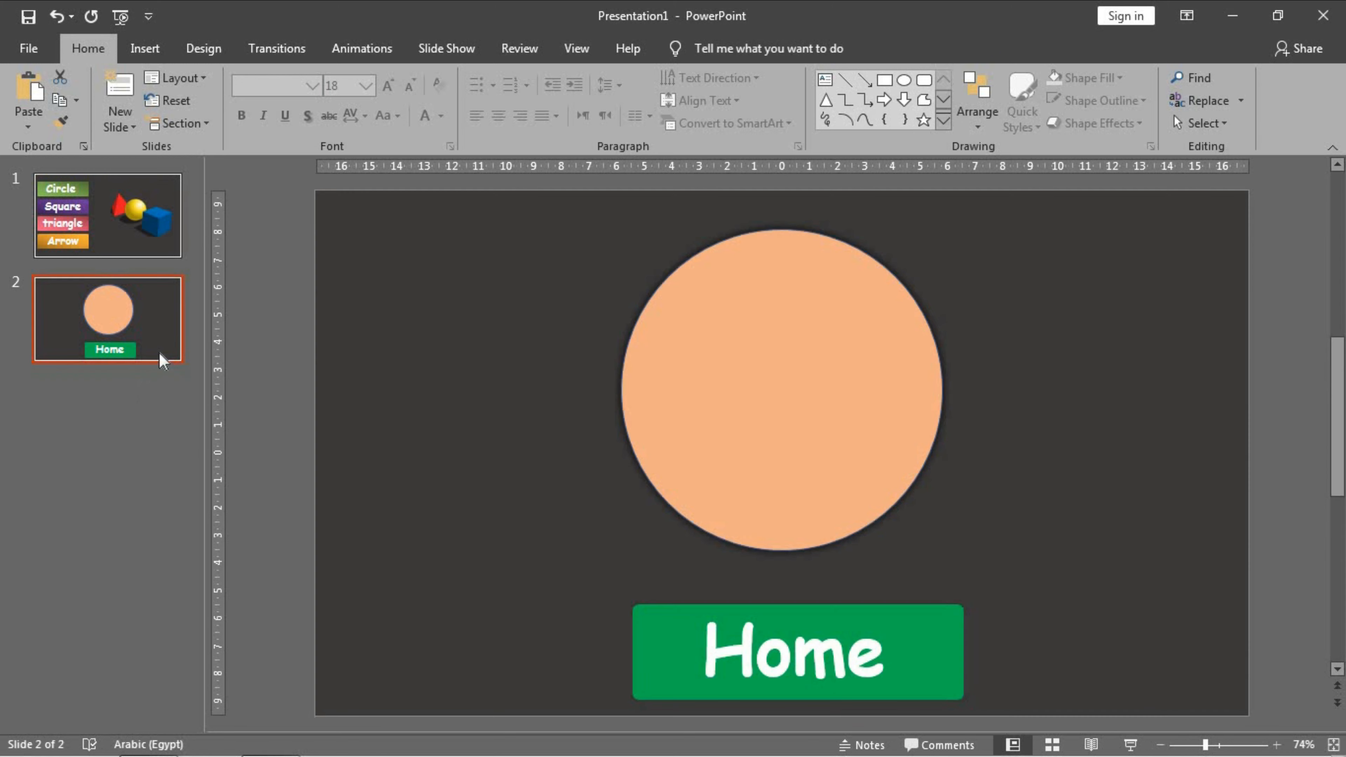
# Step: Duplicate the circle slide three times
pyautogui.hotkey('ctrl', 'd')
pyautogui.hotkey('ctrl', 'd')
pyautogui.hotkey('ctrl', 'd')
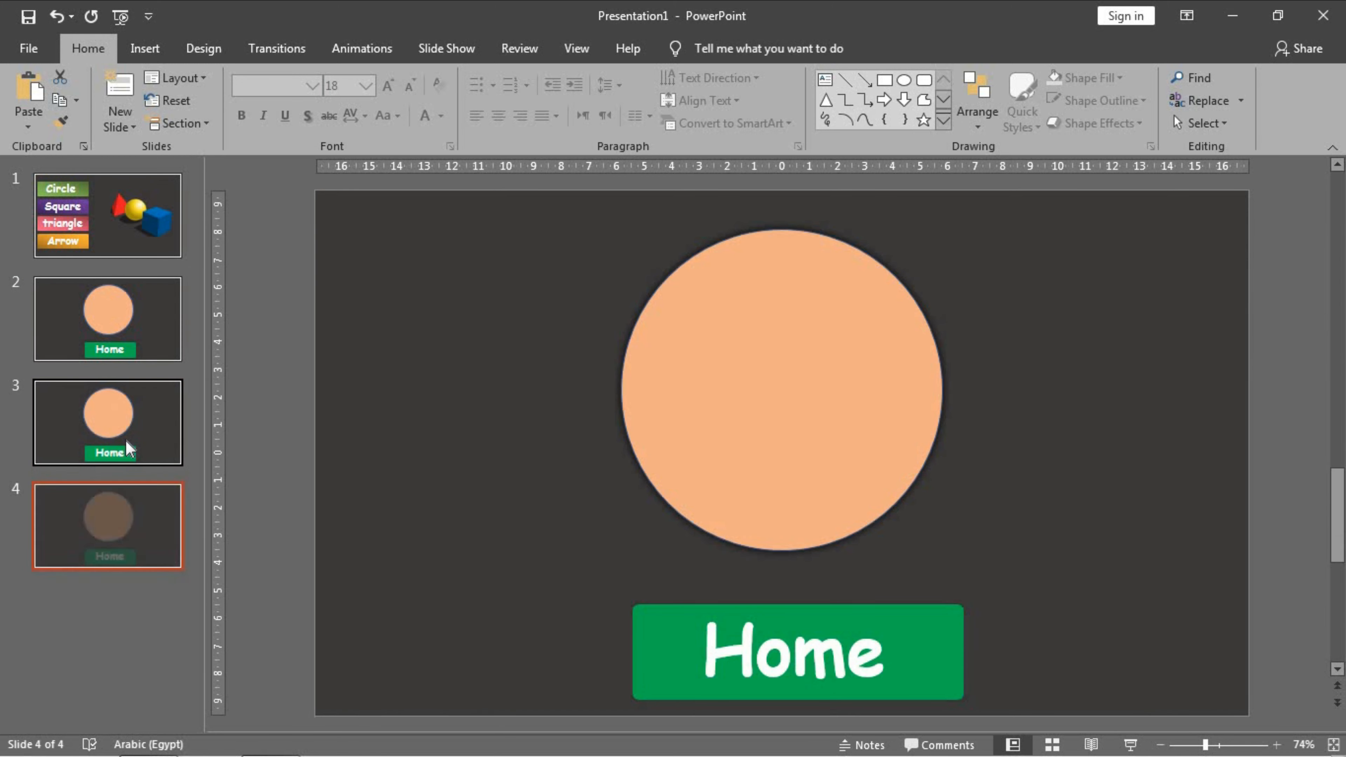
# Step: Replace the circle on slide 3 with a square about 12.4 cm wide, centred horizontally above the Home button
pyautogui.click(122, 439)
pyautogui.click(728, 349)
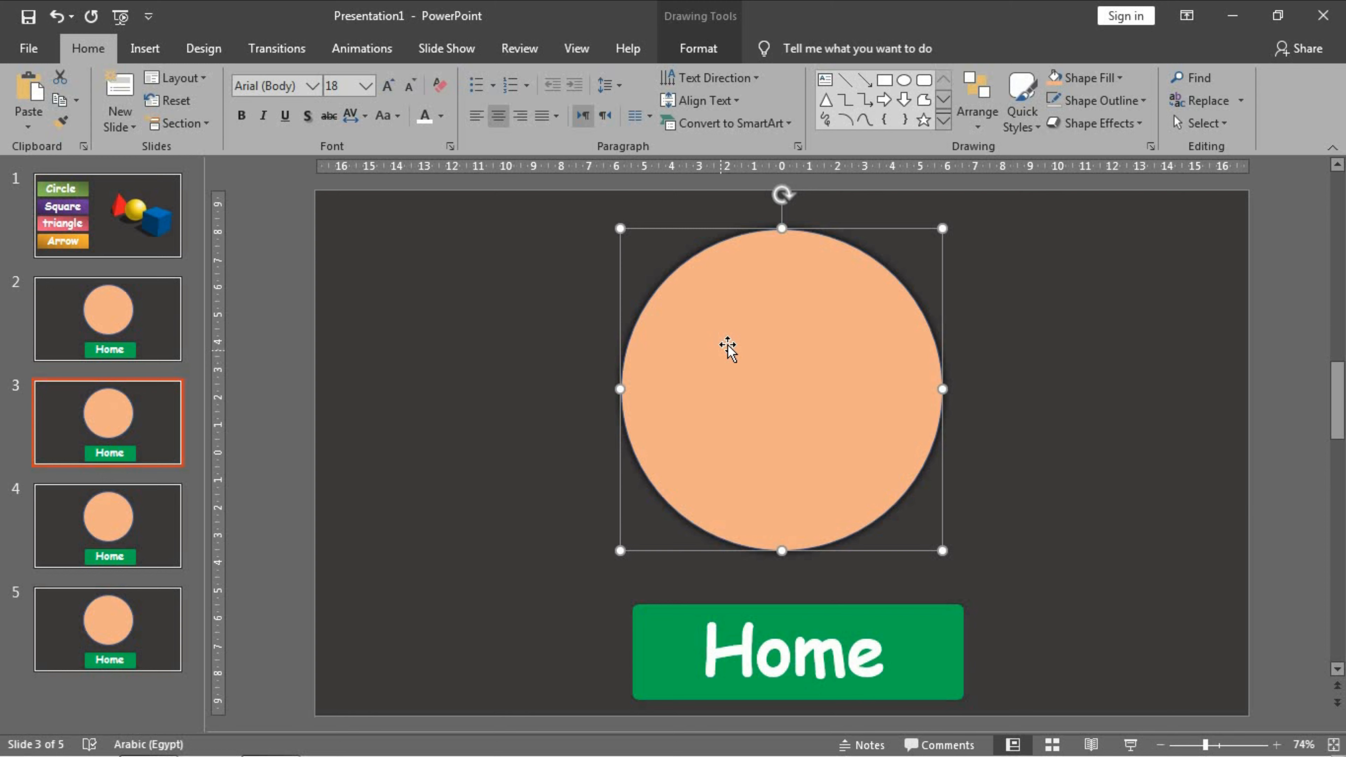
pyautogui.press('Delete')
pyautogui.click(886, 86)
pyautogui.moveTo(679, 228); pyautogui.dragTo(1021, 569)
pyautogui.moveTo(837, 459)
pyautogui.mouseDown()
pyautogui.moveTo(803, 457)
pyautogui.moveTo(816, 459)
pyautogui.mouseUp()
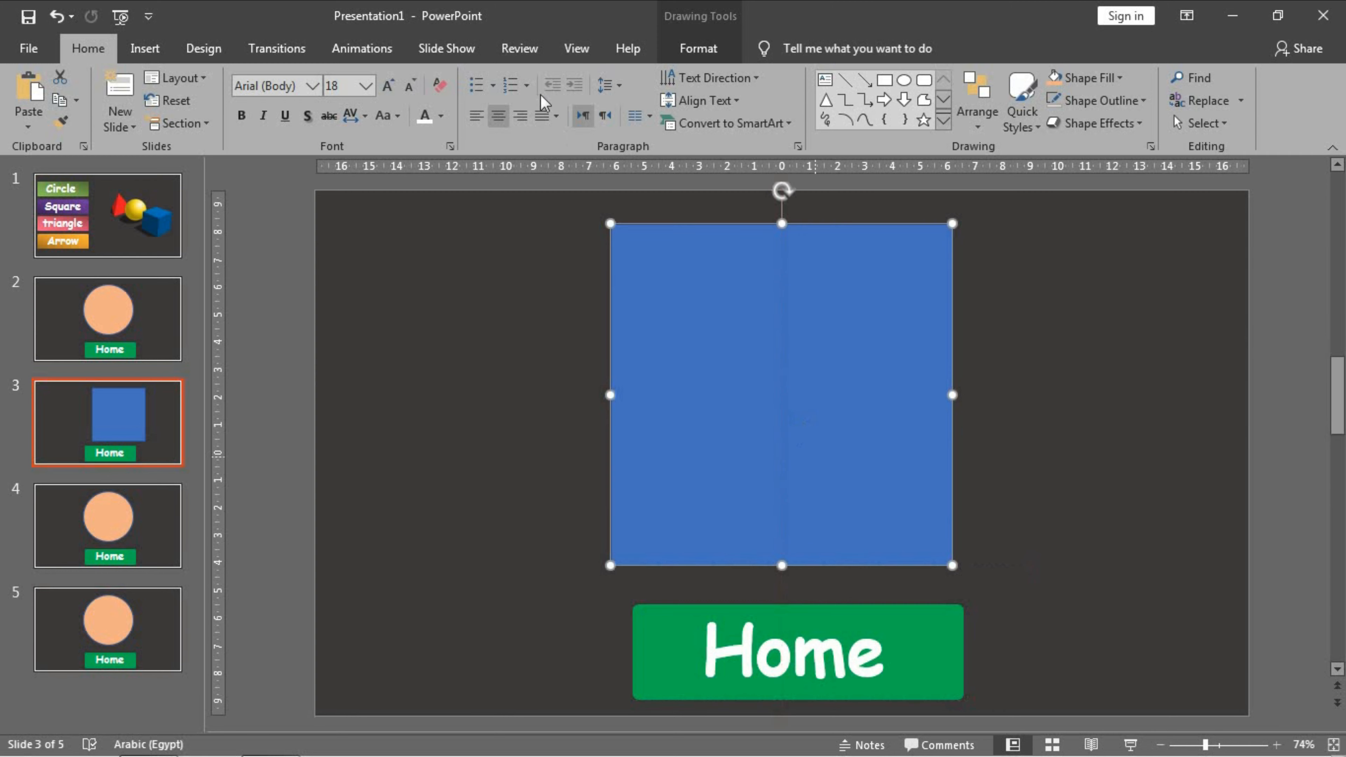
# Step: Fill the square with light blue and give it a centred outer shadow
pyautogui.click(699, 49)
pyautogui.click(537, 78)
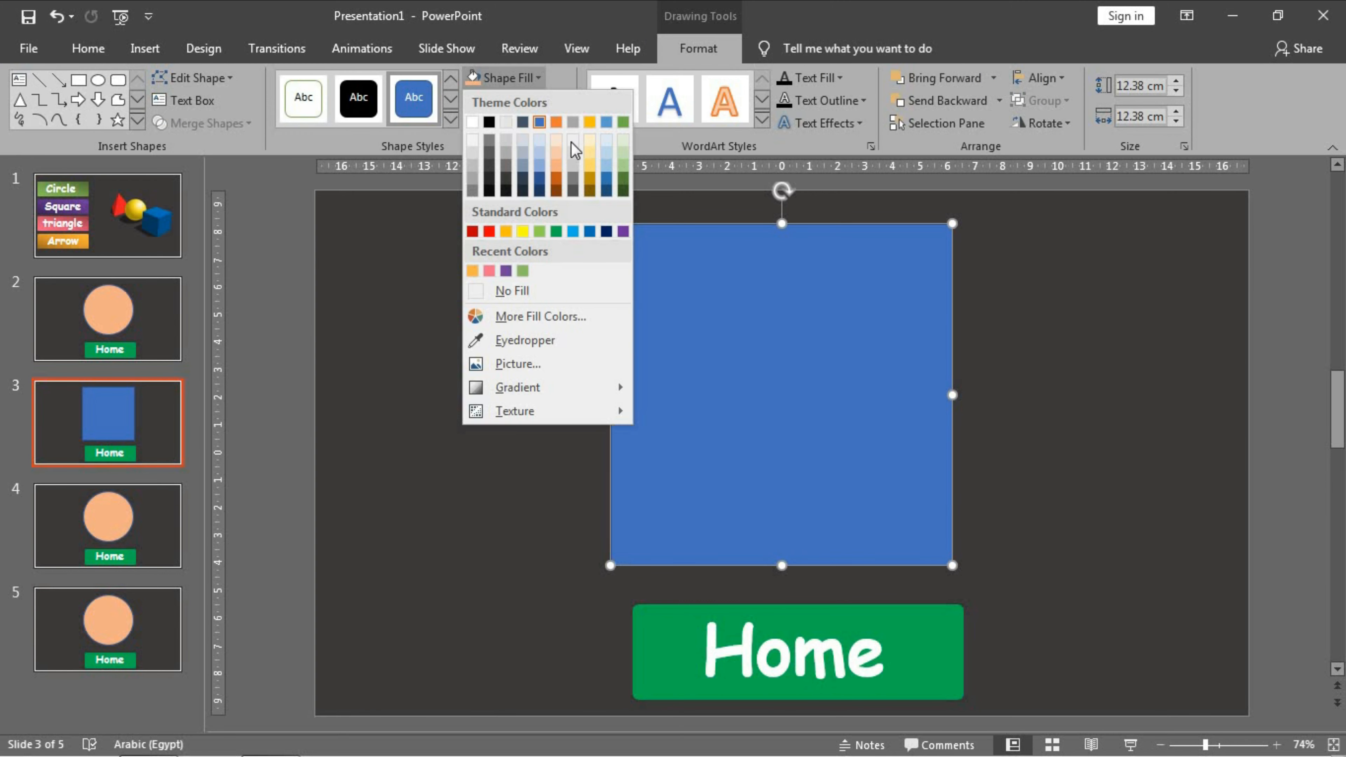
pyautogui.click(536, 169)
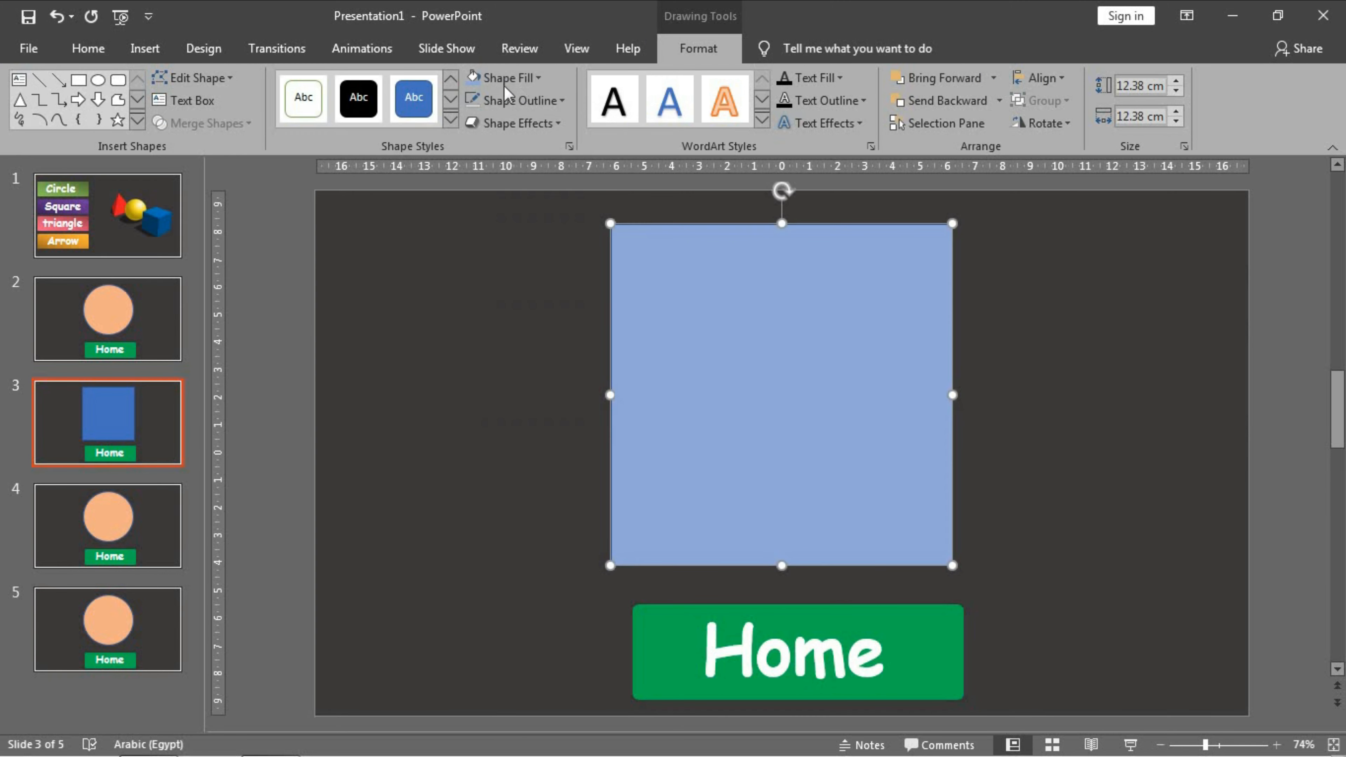
pyautogui.click(532, 122)
pyautogui.moveTo(580, 206)
pyautogui.click(686, 364)
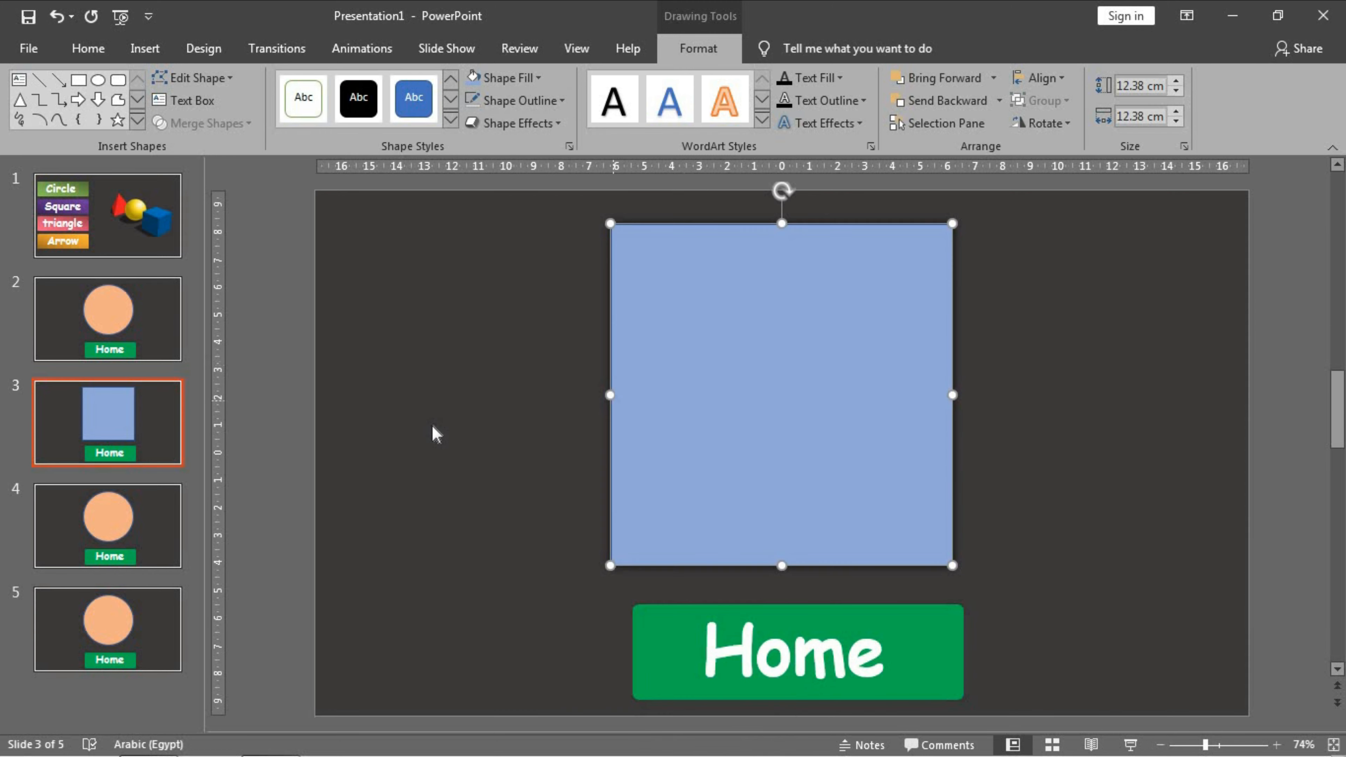
# Step: Replace the circle on slide 4 with an isosceles triangle about 13.3 cm high and 15.4 cm wide, centred above the Home button
pyautogui.click(111, 550)
pyautogui.click(768, 398)
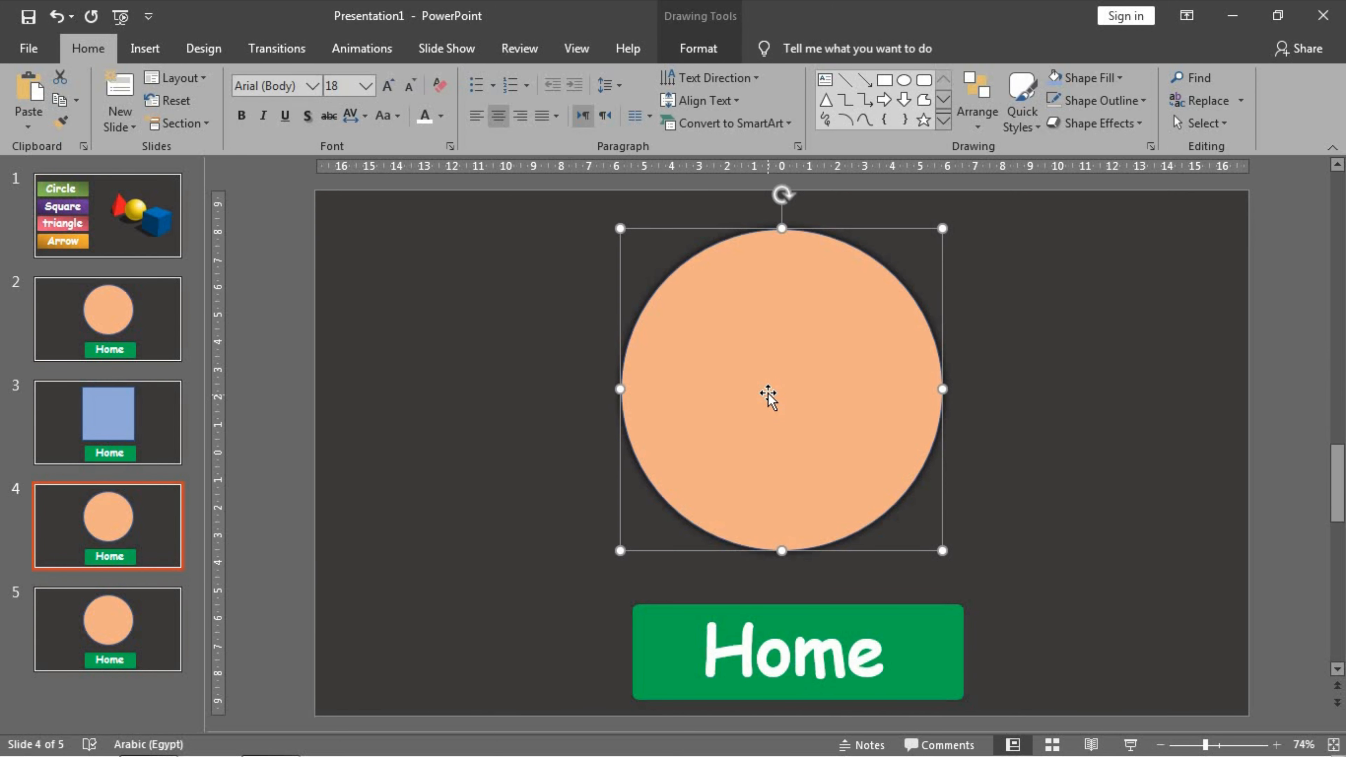
pyautogui.press('Delete')
pyautogui.click(826, 100)
pyautogui.moveTo(931, 262); pyautogui.dragTo(507, 559)
pyautogui.moveTo(769, 534); pyautogui.dragTo(812, 527)
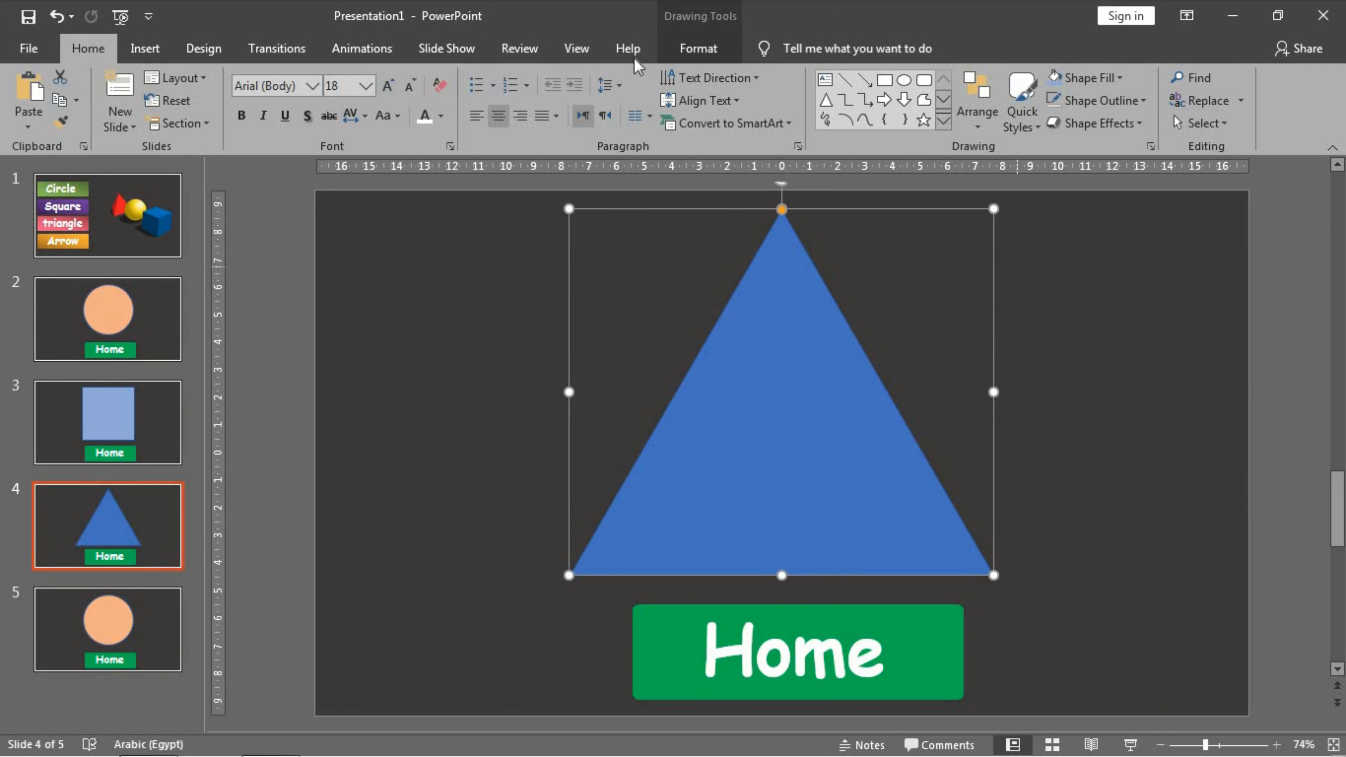
# Step: Fill the triangle with the standard dark red and remove its outline
pyautogui.click(698, 48)
pyautogui.click(503, 78)
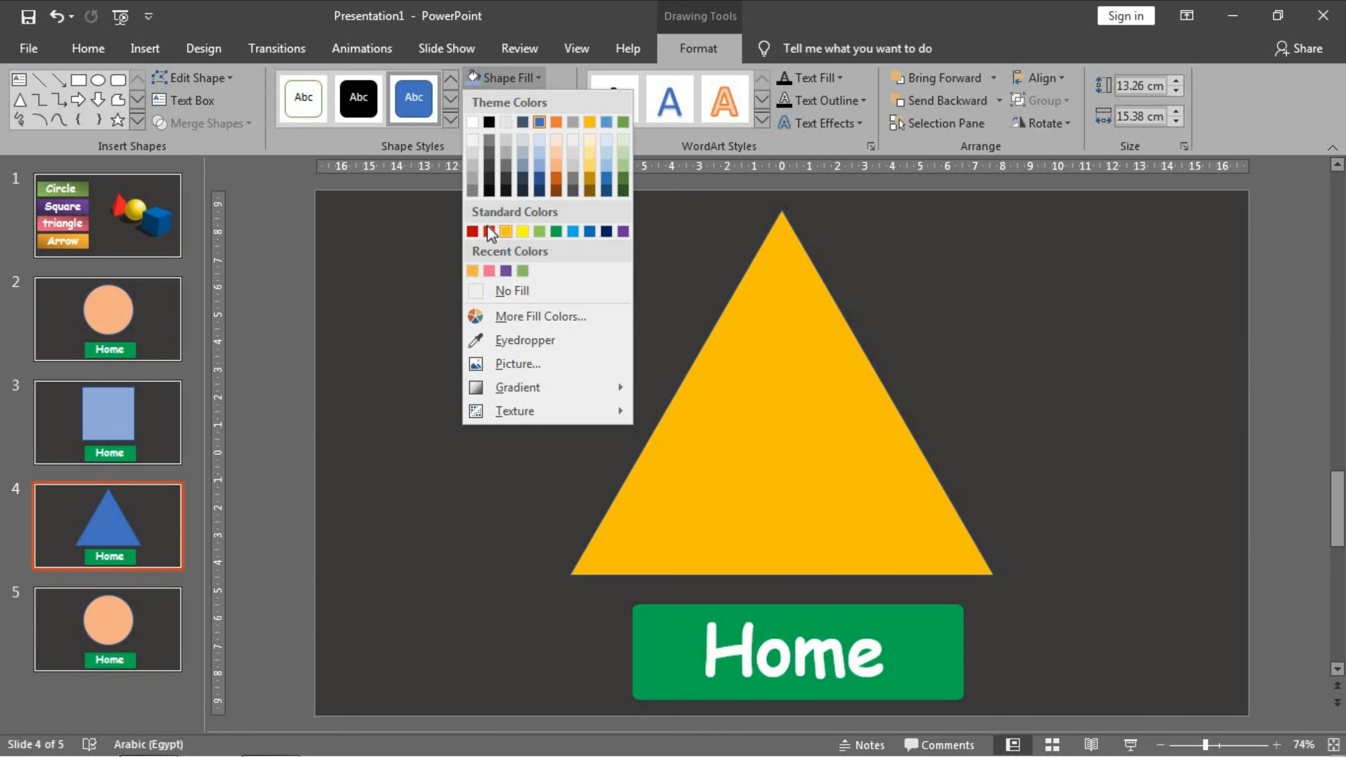
pyautogui.click(472, 231)
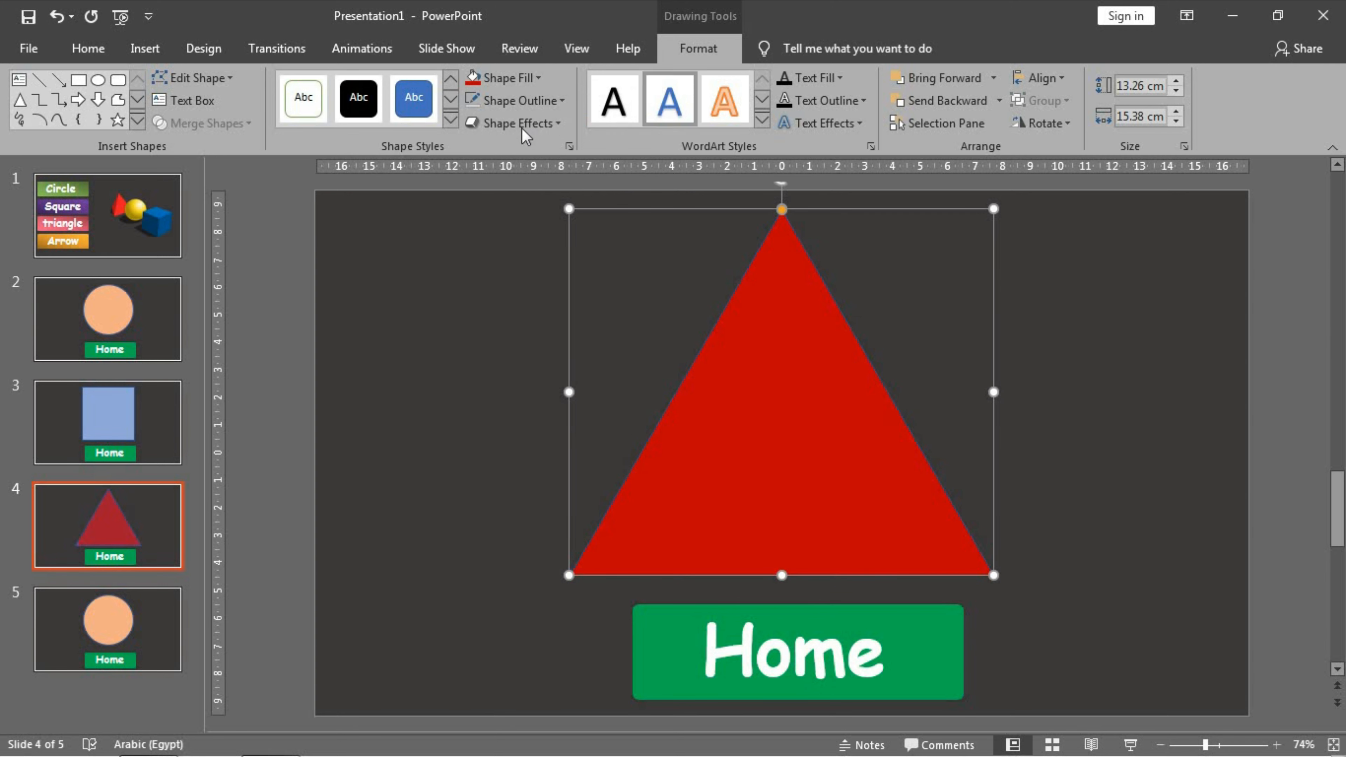
pyautogui.click(520, 100)
pyautogui.click(527, 310)
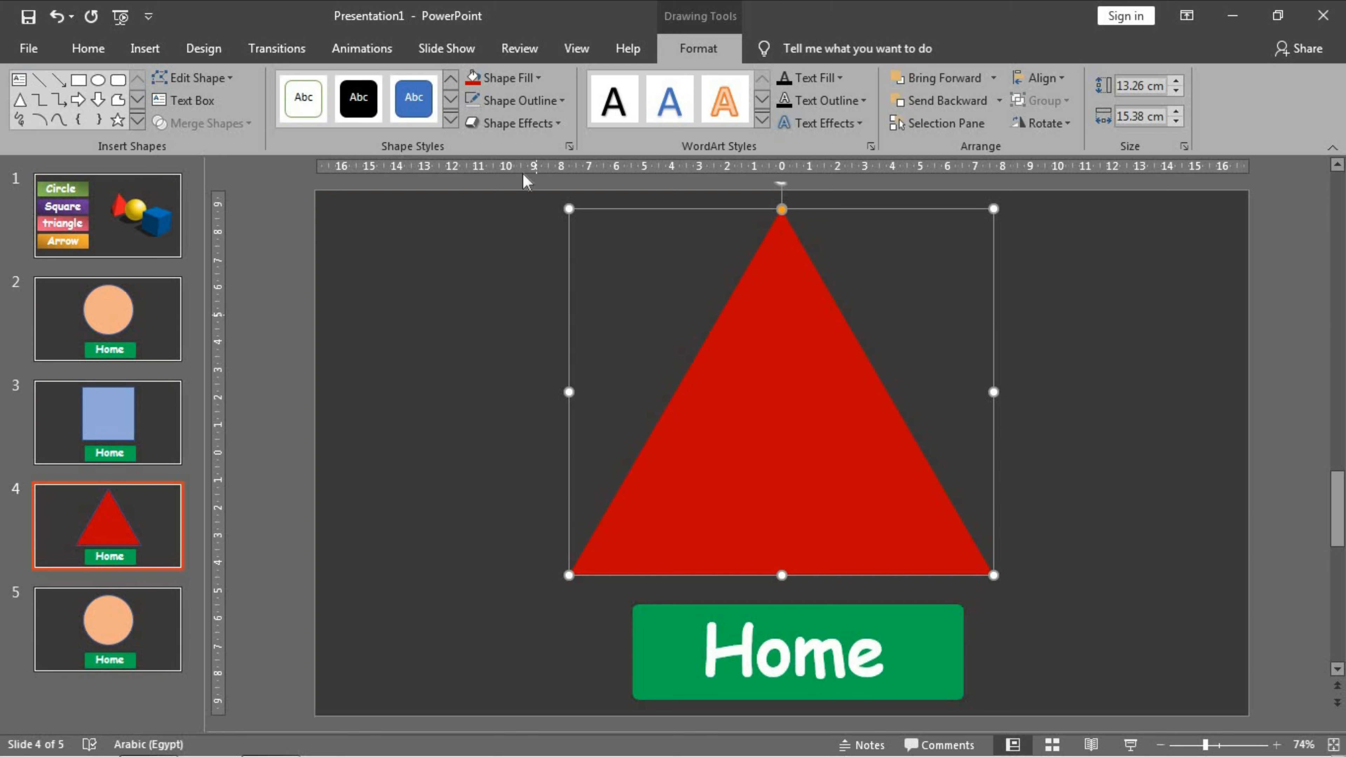
# Step: Apply a centred outer shadow to the red triangle
pyautogui.click(539, 121)
pyautogui.moveTo(601, 209)
pyautogui.click(677, 366)
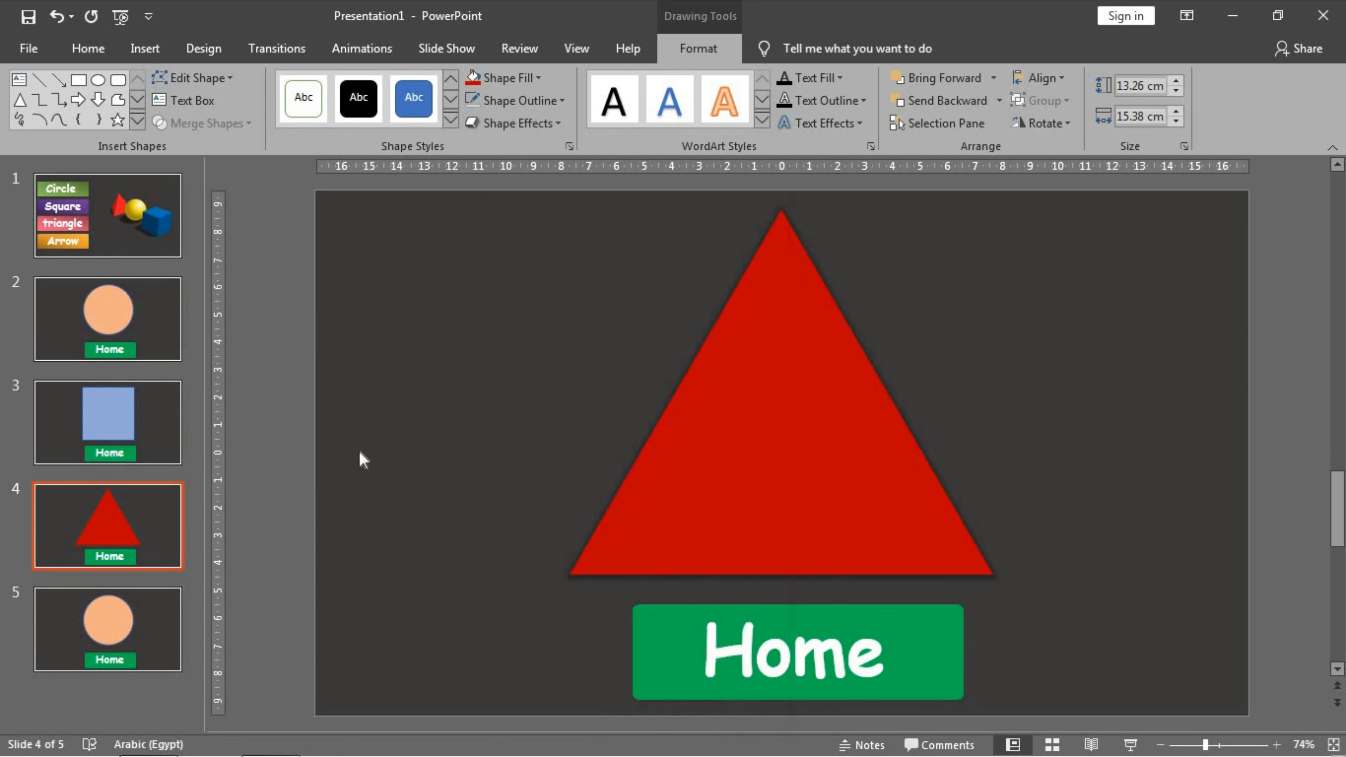
# Step: Remove the outlines from the square on slide 3 and the circle on slide 2
pyautogui.click(121, 443)
pyautogui.click(739, 392)
pyautogui.click(705, 48)
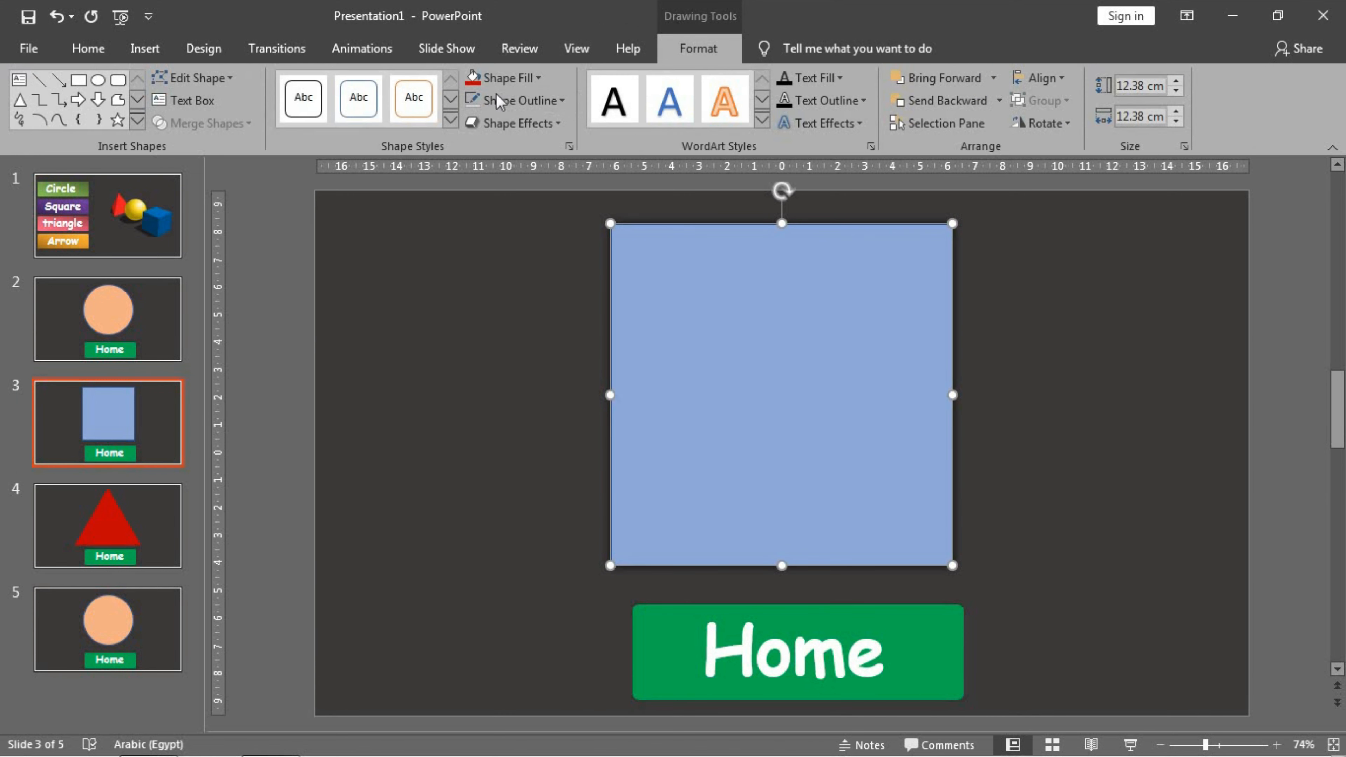
pyautogui.click(63, 331)
pyautogui.click(711, 361)
pyautogui.click(699, 48)
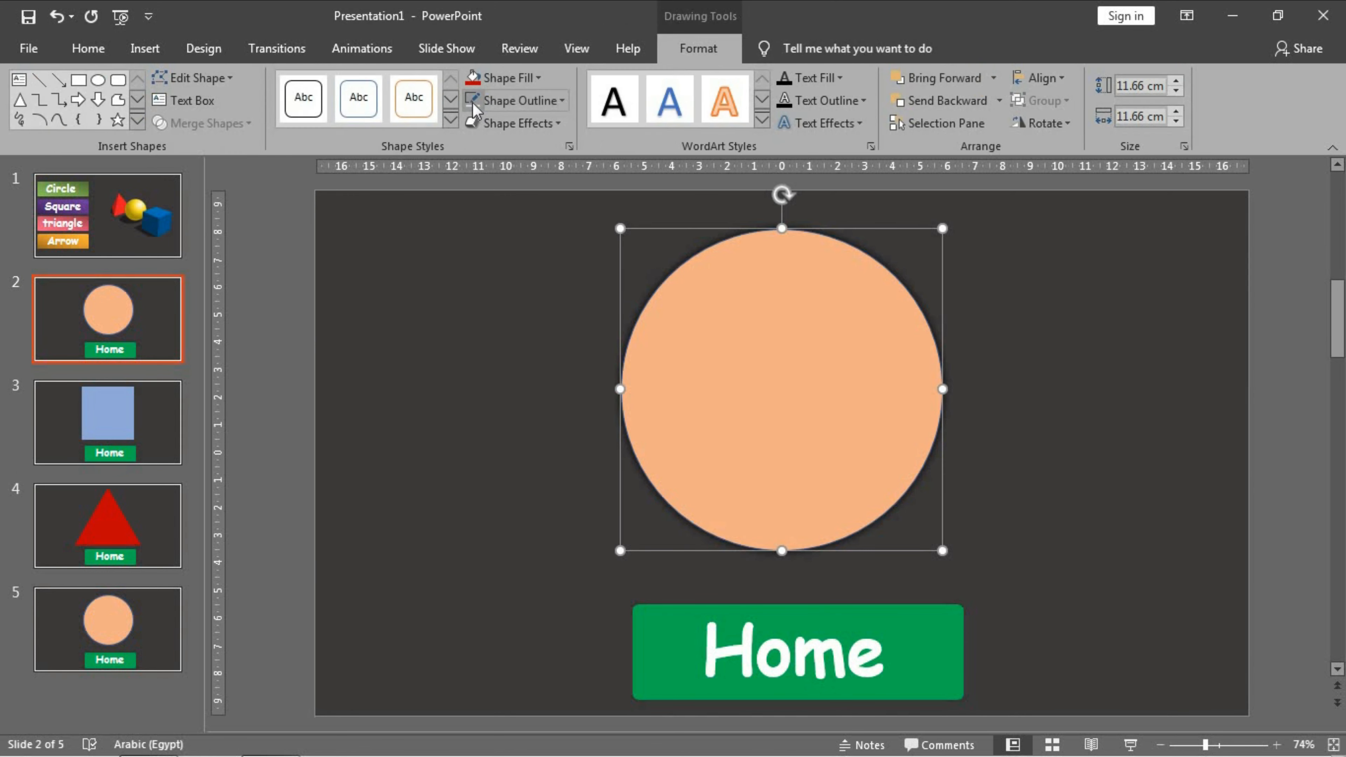
# Step: Replace the circle on slide 5 with a right arrow about 7.9 cm high and 15.9 cm wide, centred above the Home button
pyautogui.click(122, 621)
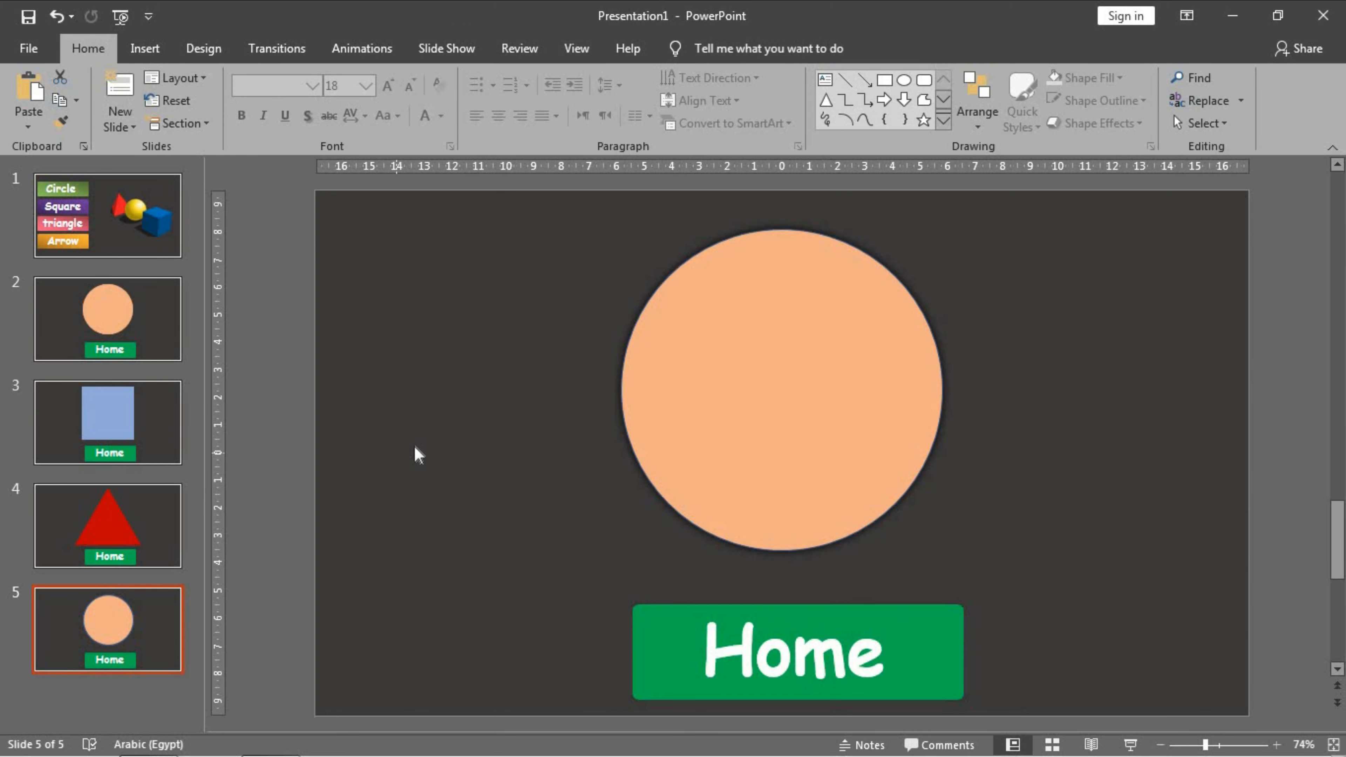
pyautogui.doubleClick(885, 352)
pyautogui.press('Delete')
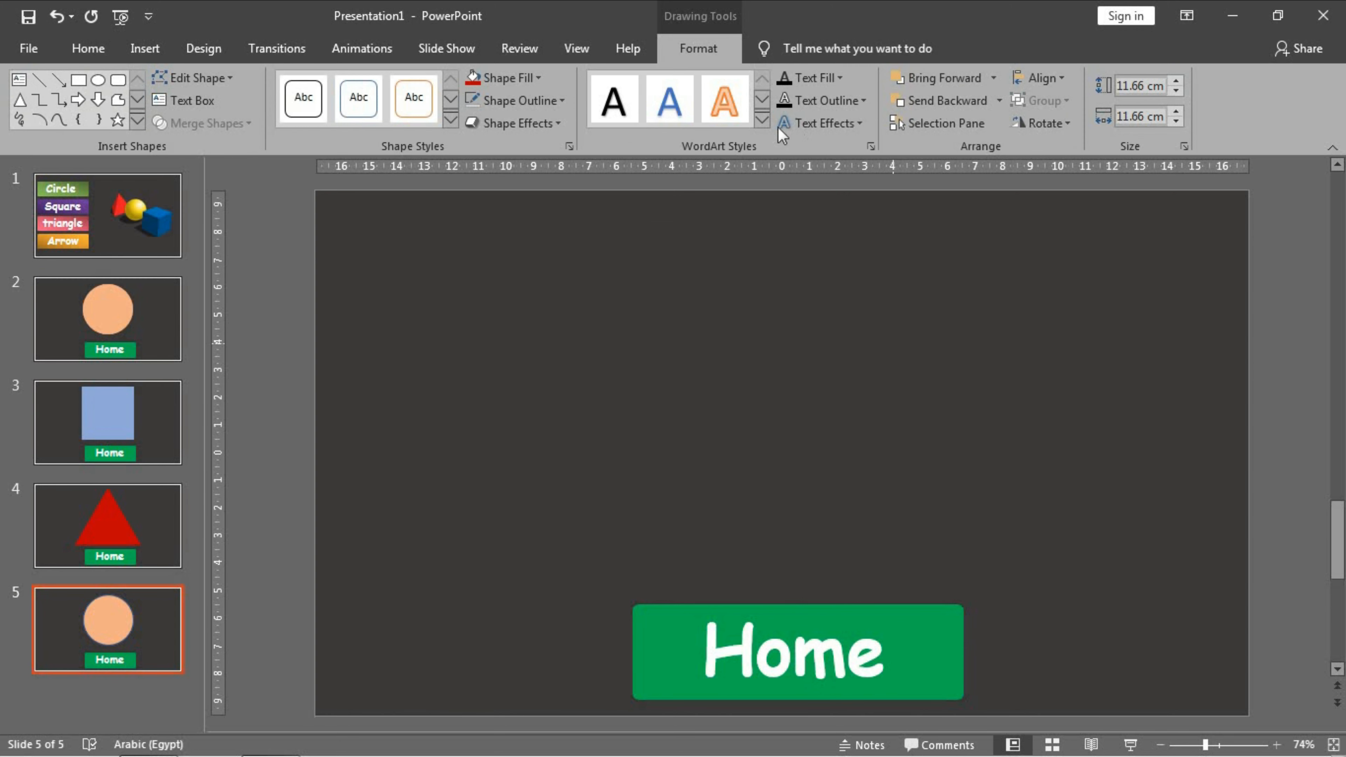
pyautogui.click(884, 99)
pyautogui.moveTo(650, 430); pyautogui.dragTo(1088, 217)
pyautogui.moveTo(993, 331)
pyautogui.mouseDown()
pyautogui.moveTo(874, 391)
pyautogui.moveTo(937, 385)
pyautogui.moveTo(908, 388)
pyautogui.moveTo(920, 403)
pyautogui.moveTo(938, 388)
pyautogui.moveTo(906, 389)
pyautogui.moveTo(901, 403)
pyautogui.mouseUp()
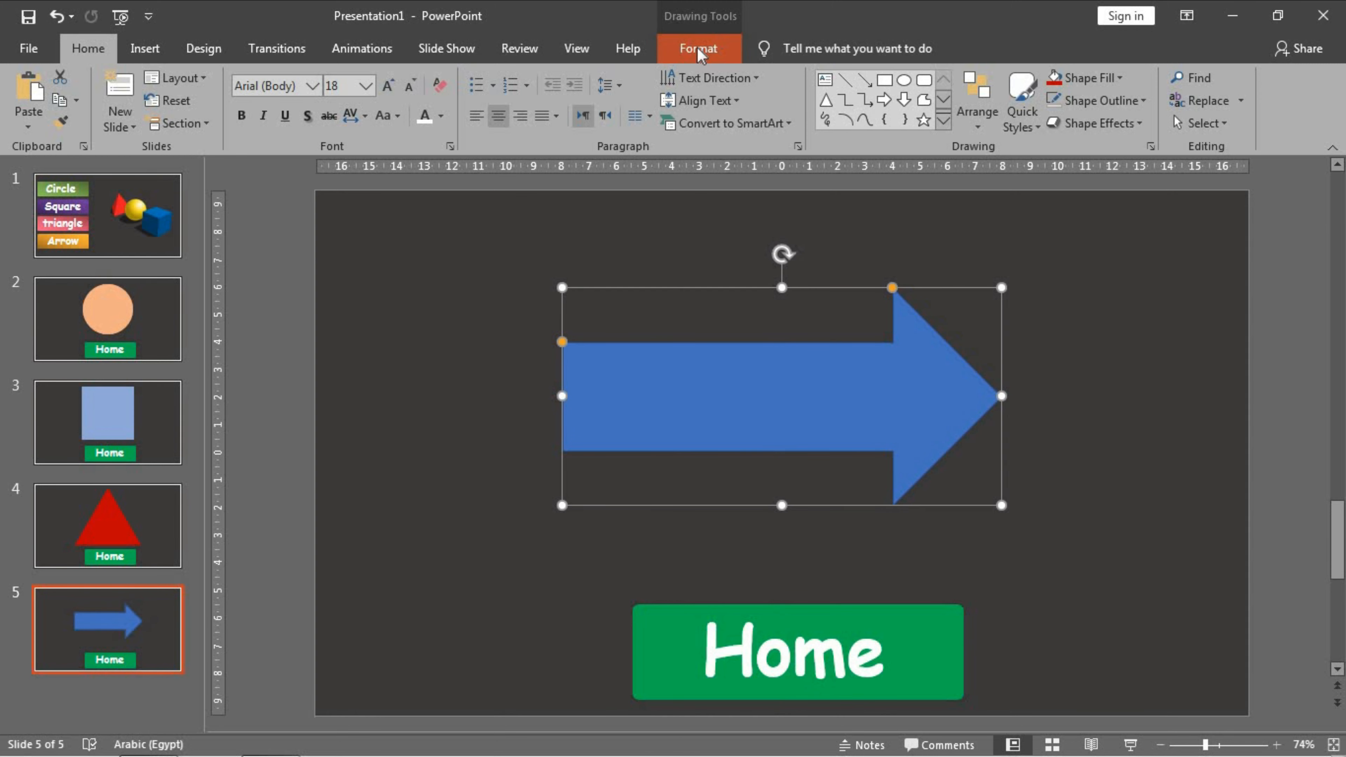
# Step: Remove the arrow's outline and fill it with light gold
pyautogui.click(717, 47)
pyautogui.click(519, 100)
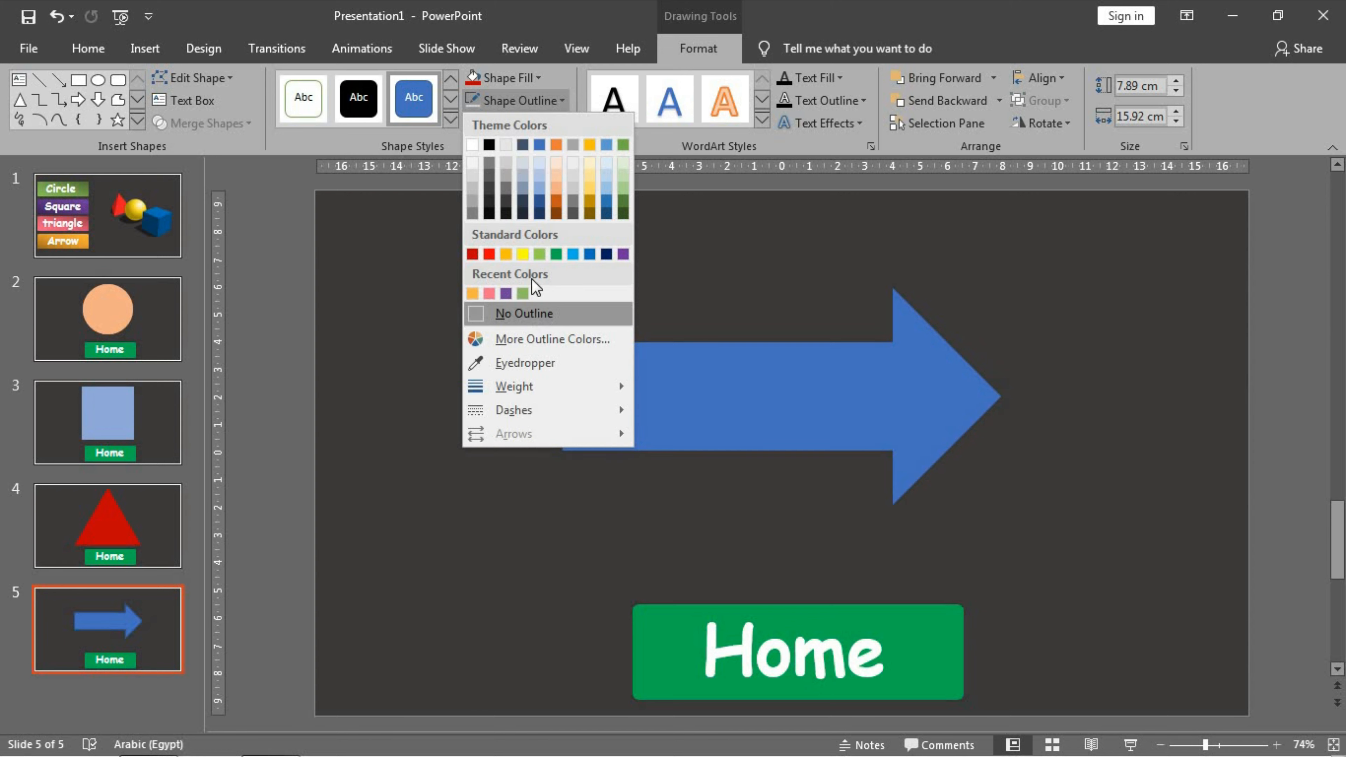
pyautogui.click(532, 314)
pyautogui.click(528, 82)
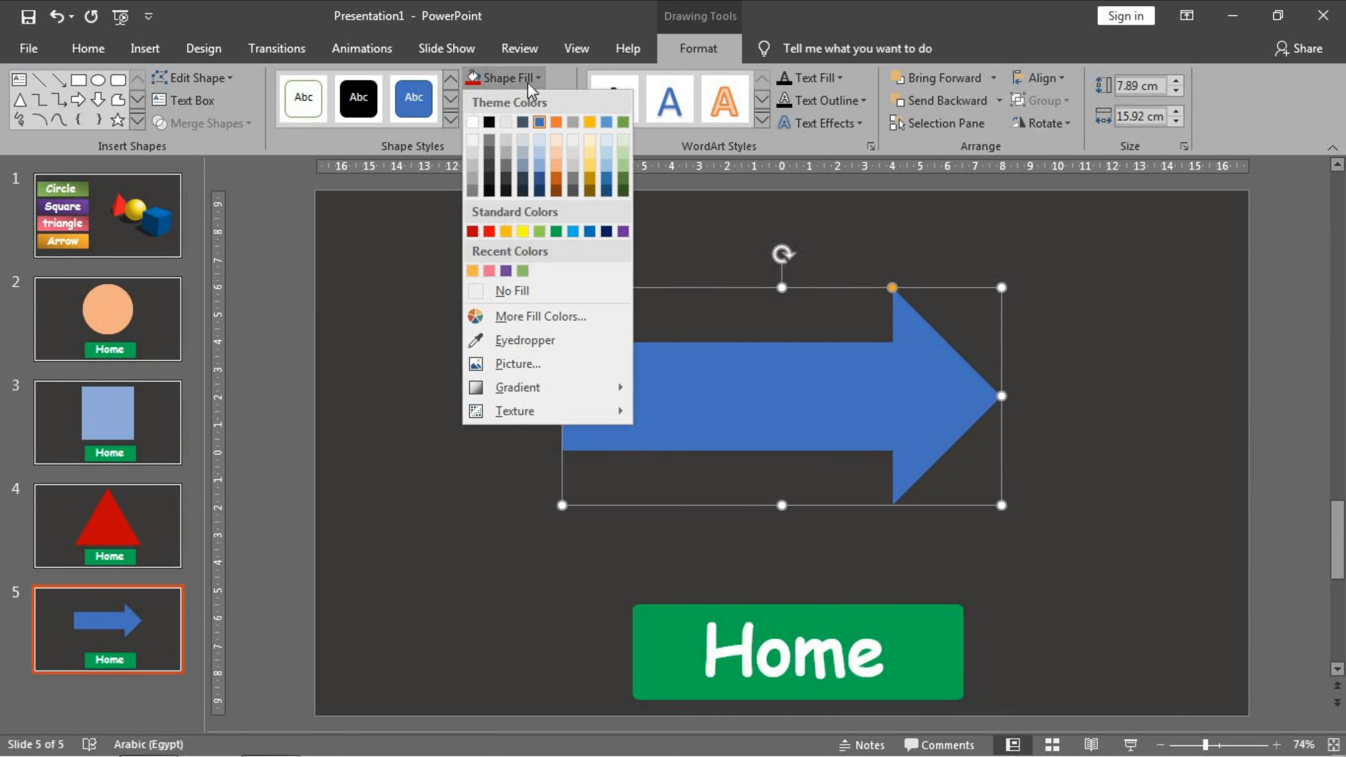
pyautogui.click(593, 160)
pyautogui.click(671, 209)
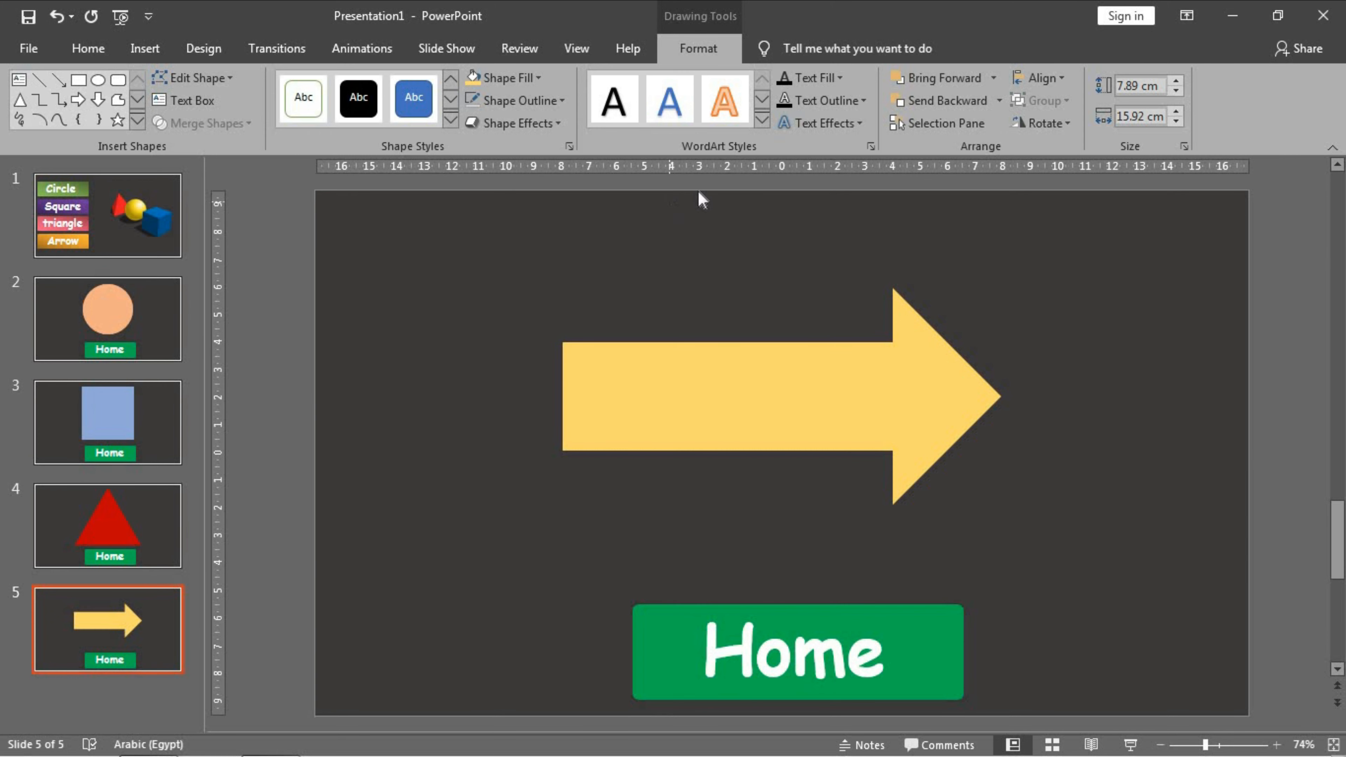
# Step: Apply a centred outer shadow to the light gold arrow
pyautogui.click(722, 395)
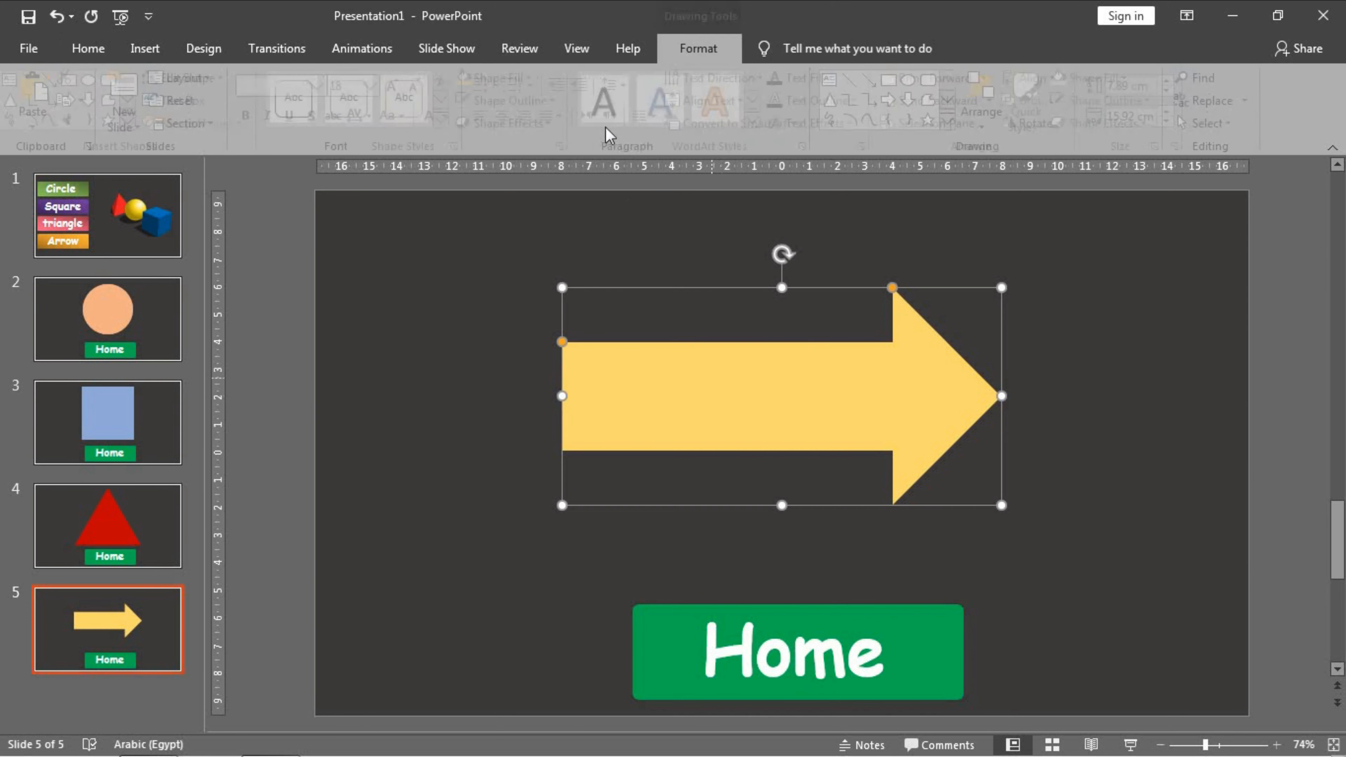
pyautogui.click(530, 125)
pyautogui.moveTo(552, 212)
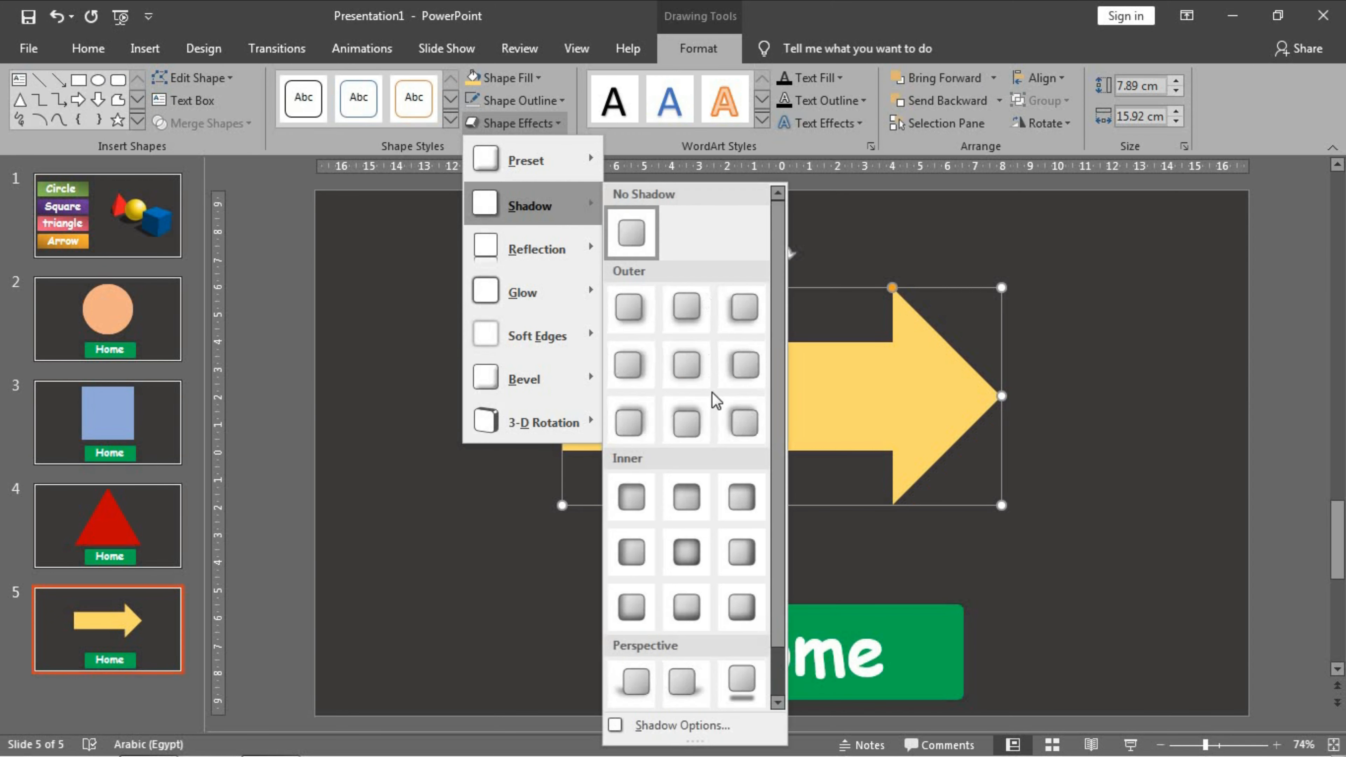
pyautogui.click(694, 360)
pyautogui.click(393, 452)
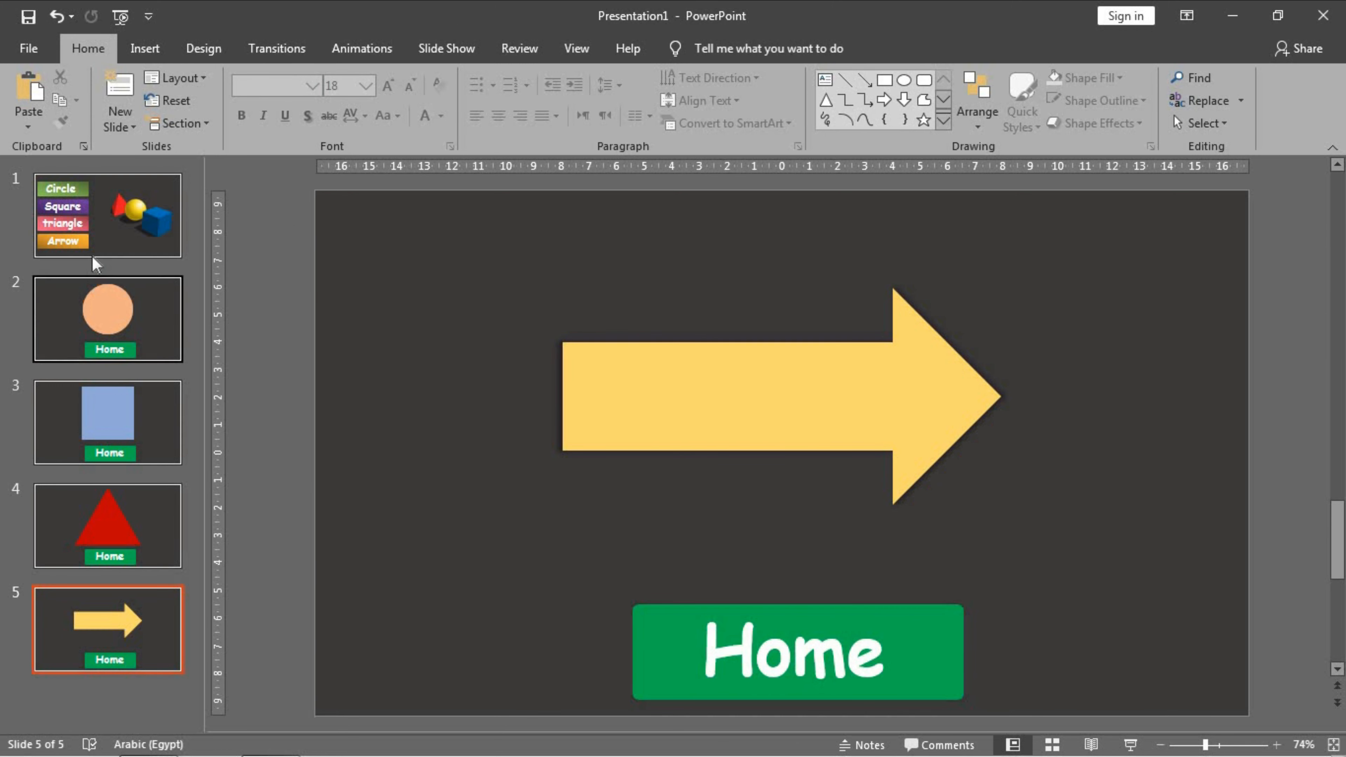
# Step: Hyperlink the Circle label's text on slide 1 to Slide 2 in this document
pyautogui.click(119, 243)
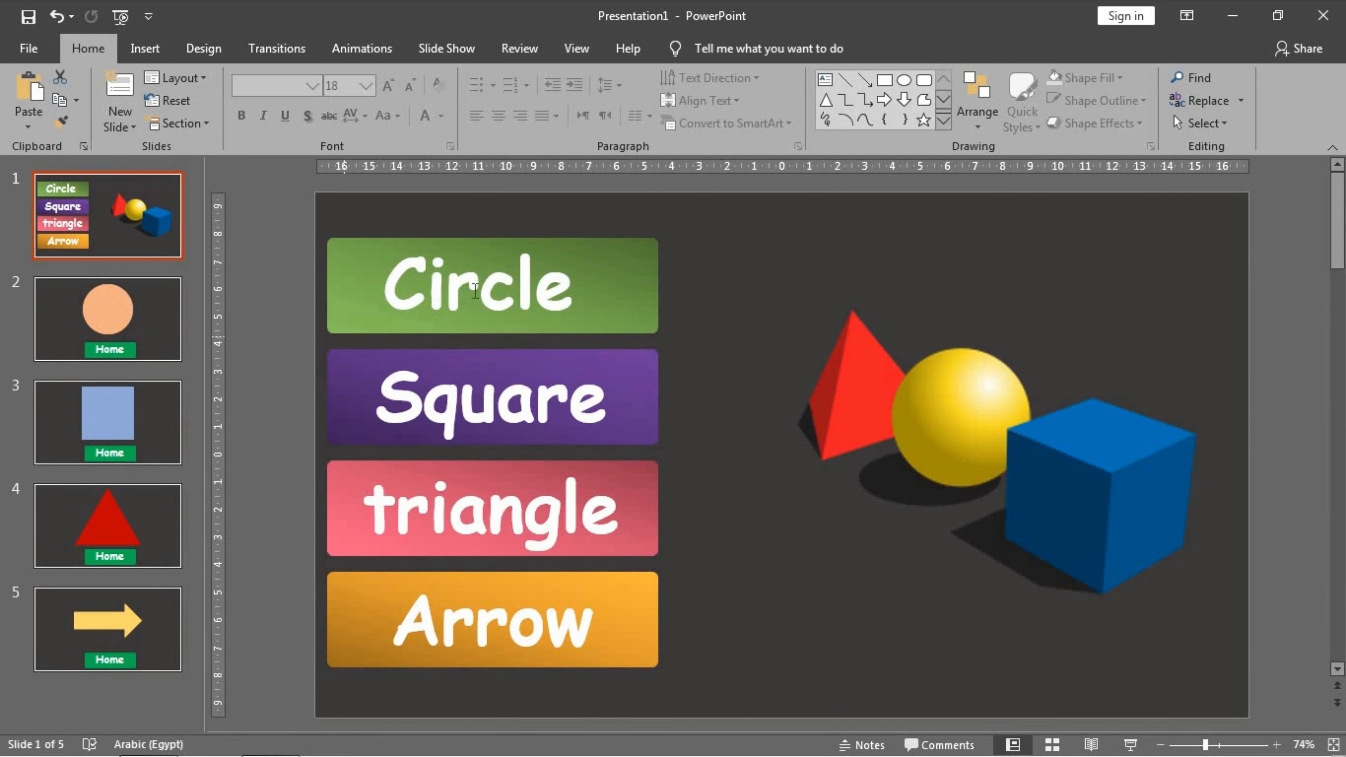
pyautogui.doubleClick(509, 286)
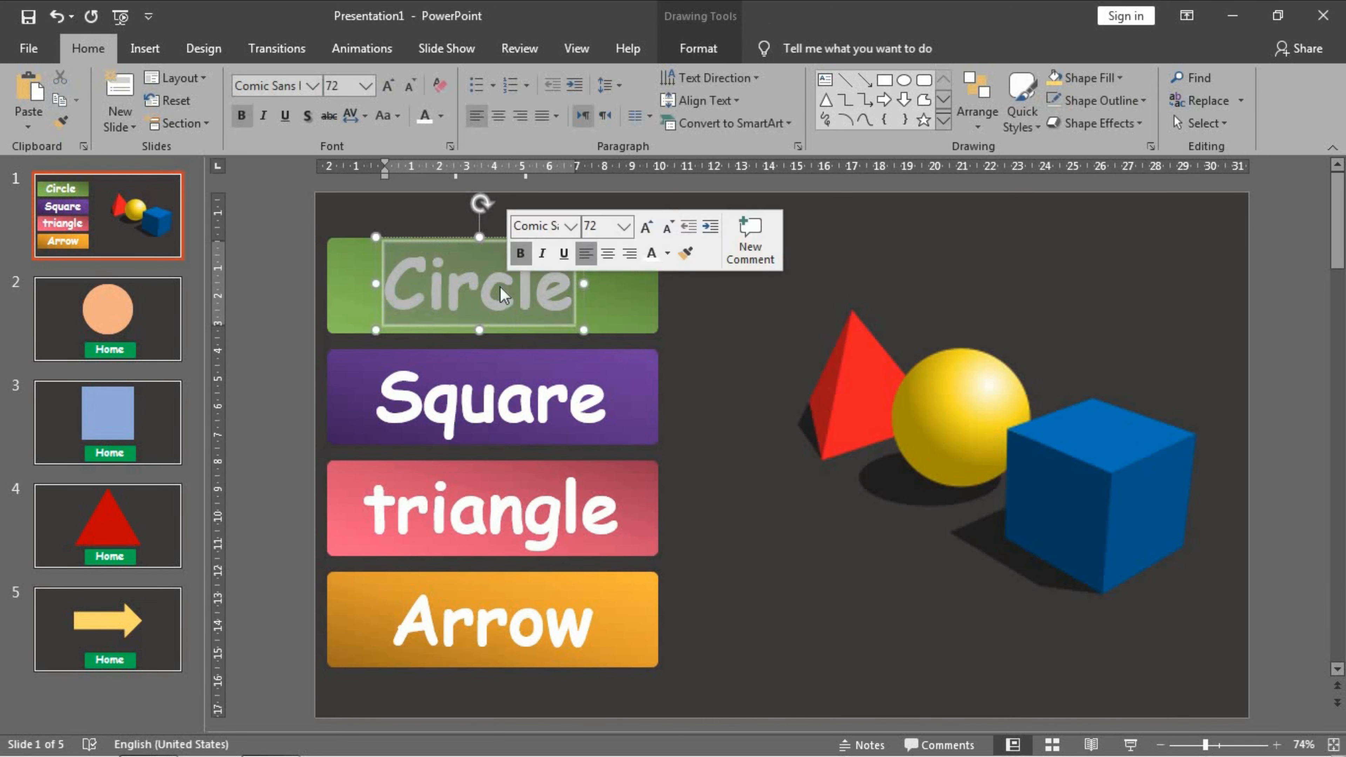
pyautogui.rightClick(457, 296)
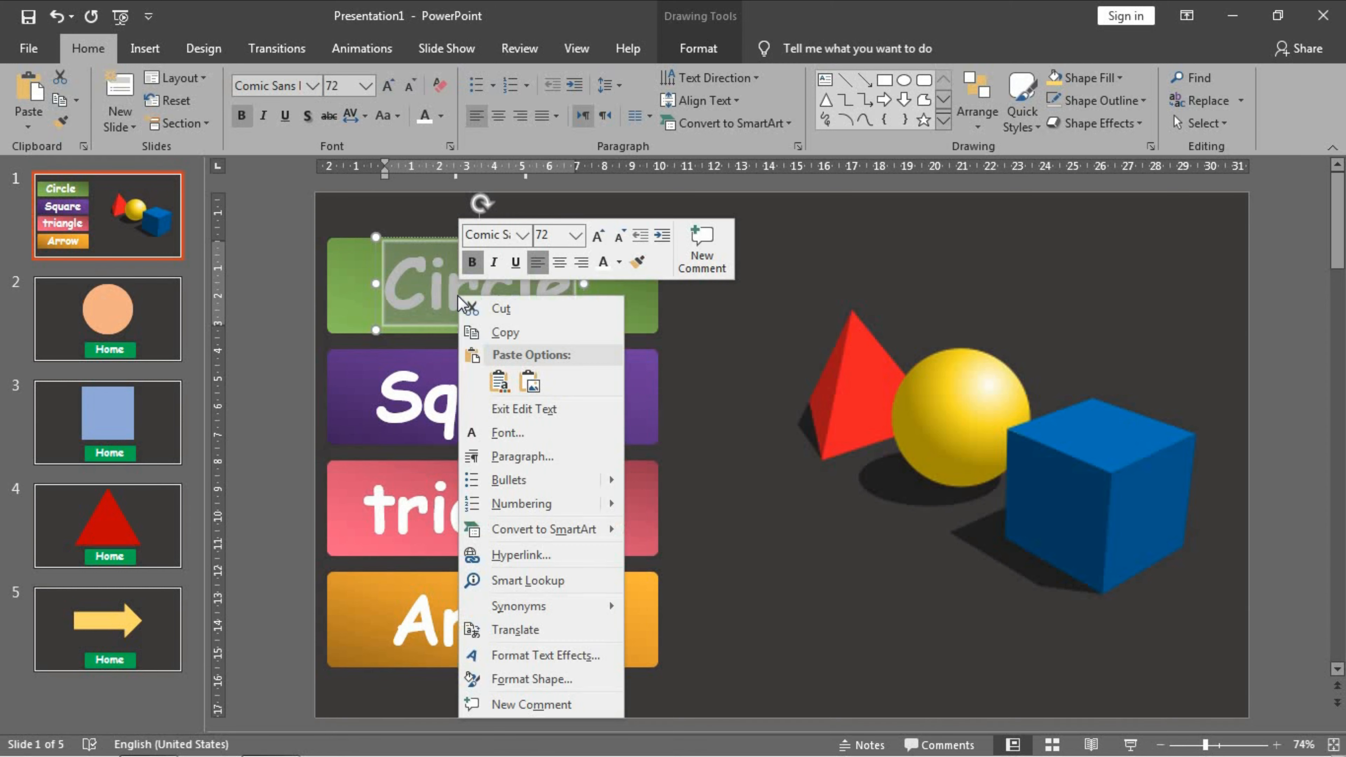
pyautogui.click(550, 560)
pyautogui.moveTo(520, 220); pyautogui.dragTo(643, 243)
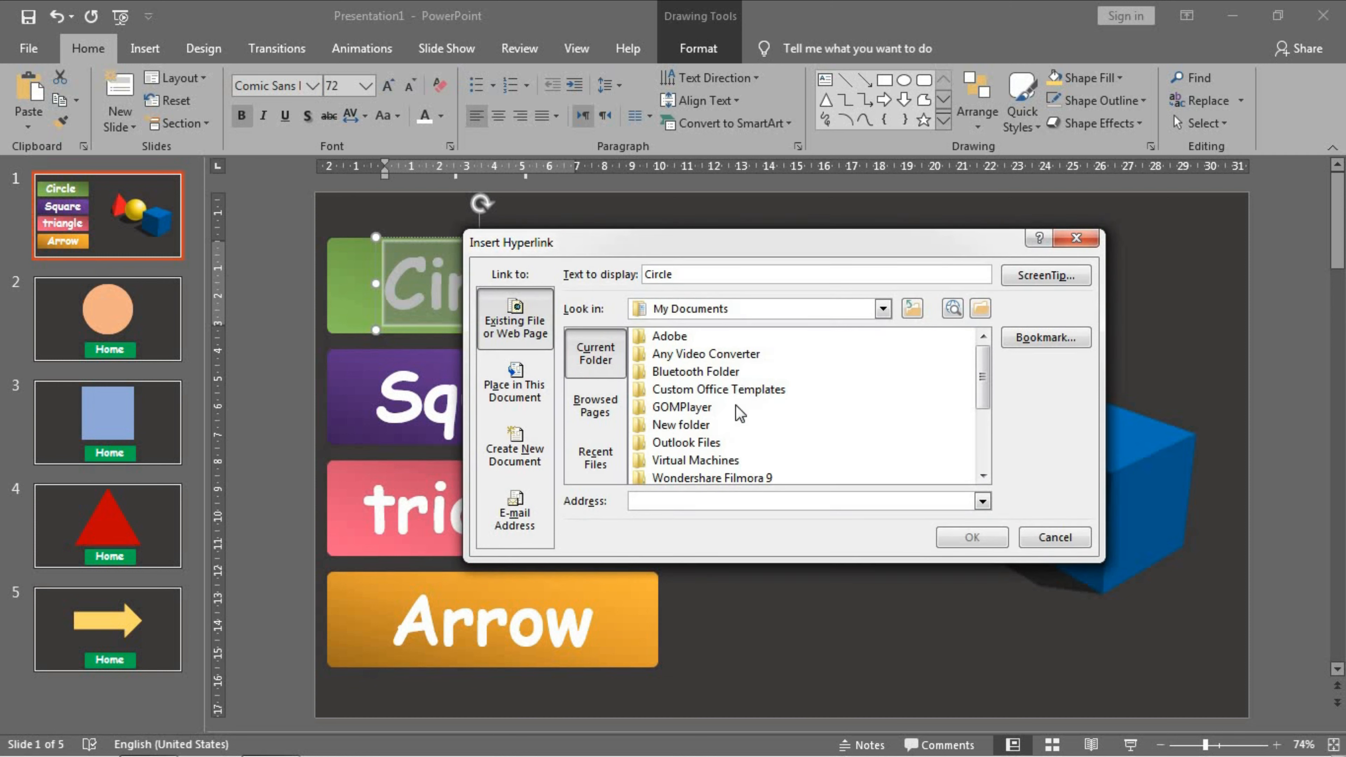
pyautogui.click(511, 389)
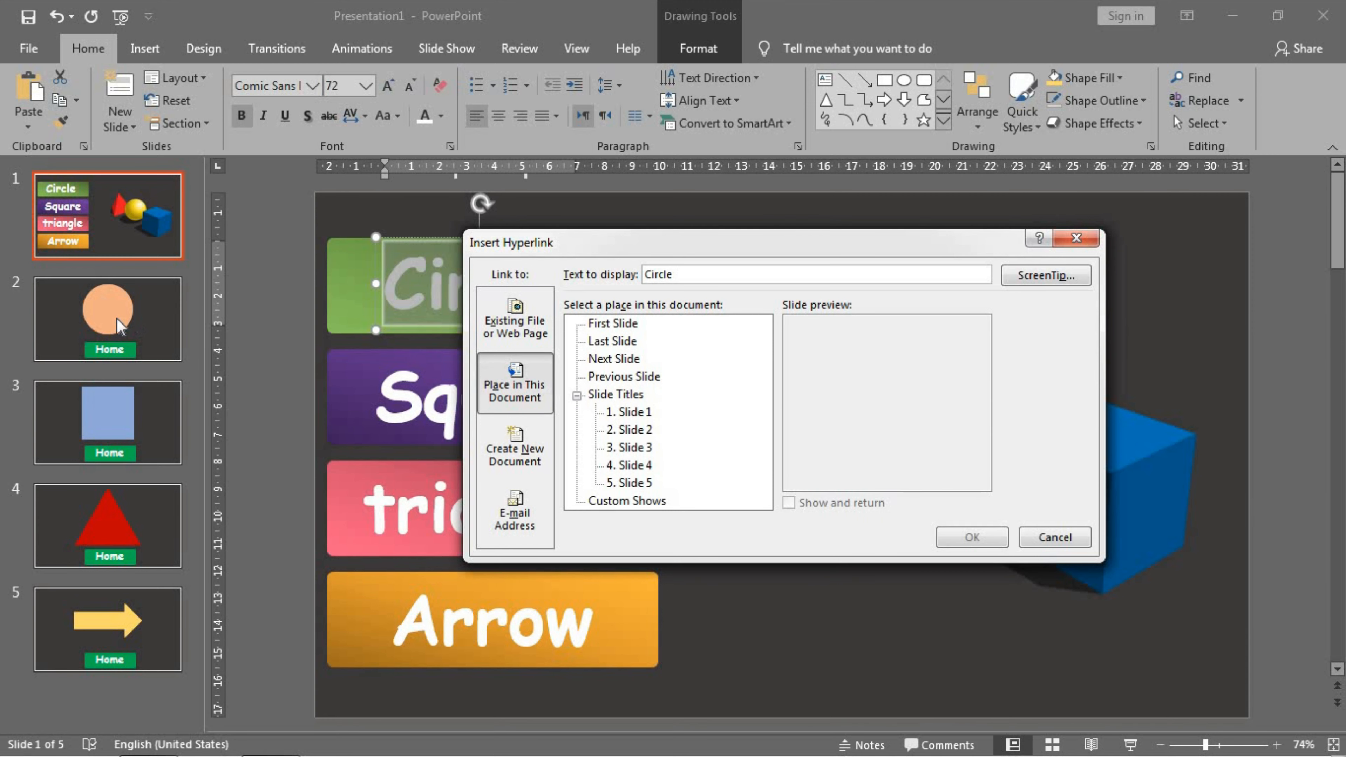
pyautogui.click(627, 431)
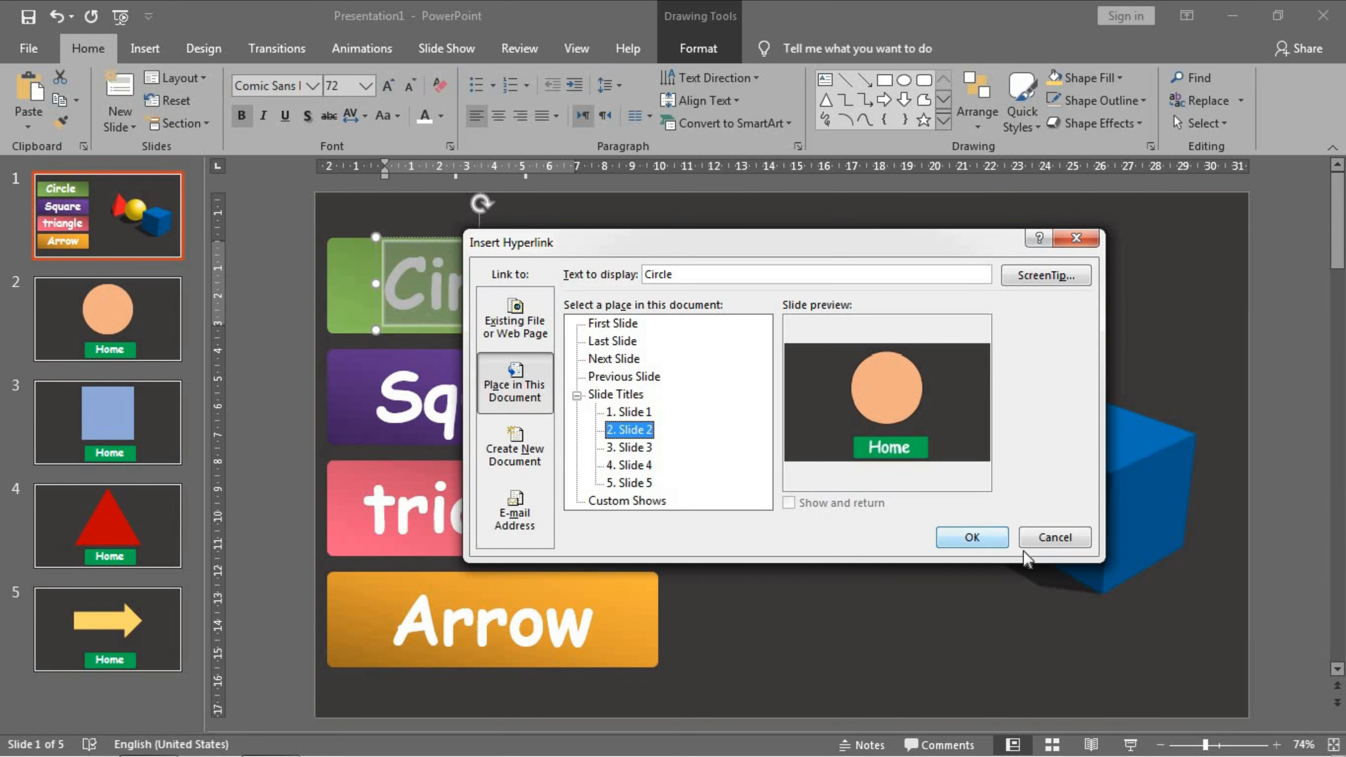
pyautogui.click(972, 540)
# Step: Hyperlink the Square label's text on slide 1 to Slide 3 in this document
pyautogui.rightClick(505, 408)
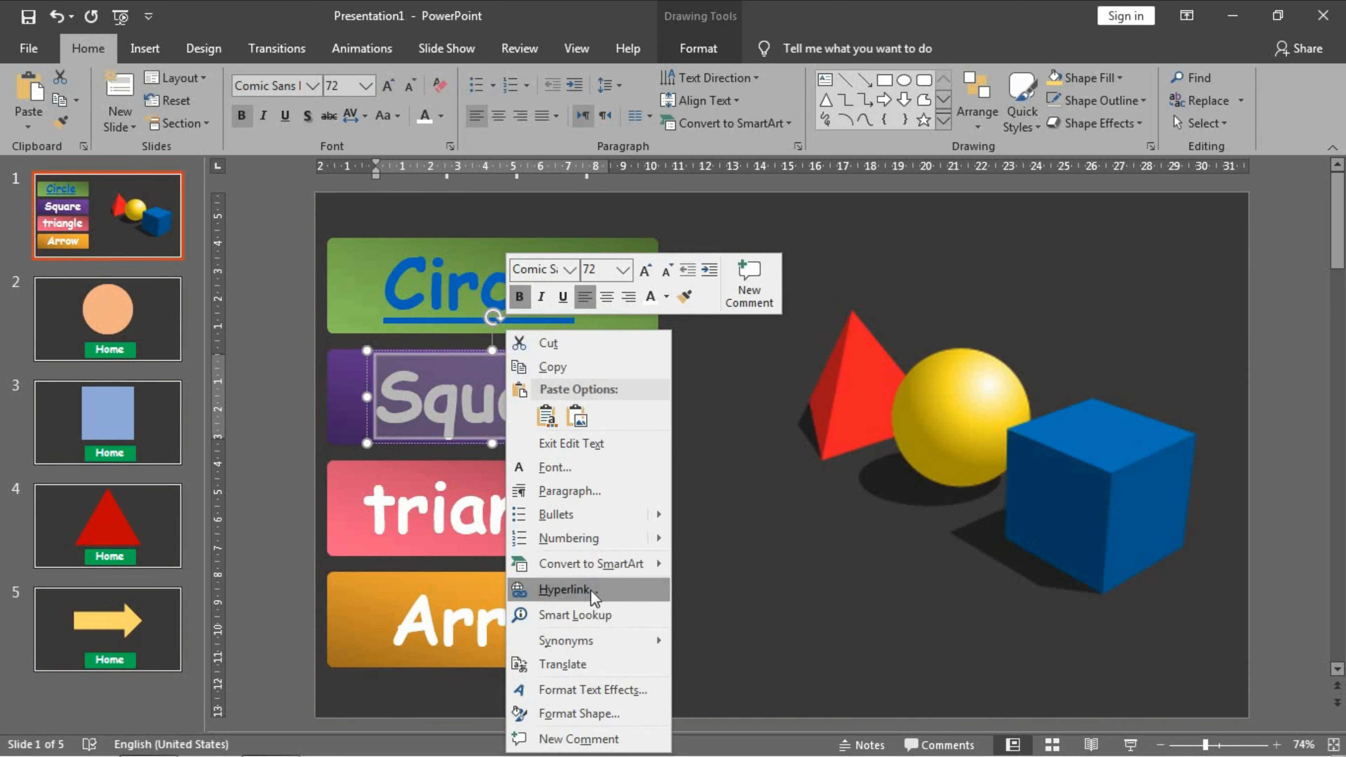
pyautogui.click(590, 586)
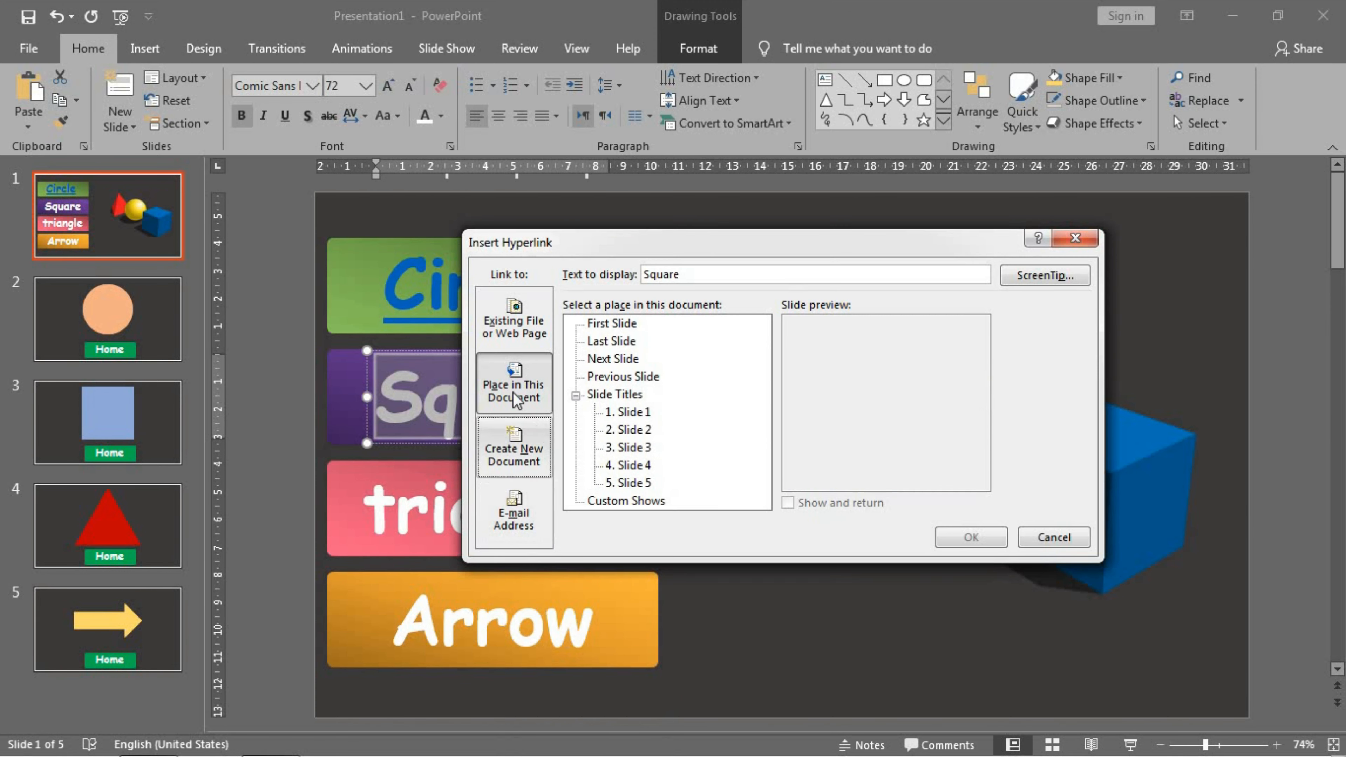
pyautogui.click(634, 447)
pyautogui.click(962, 546)
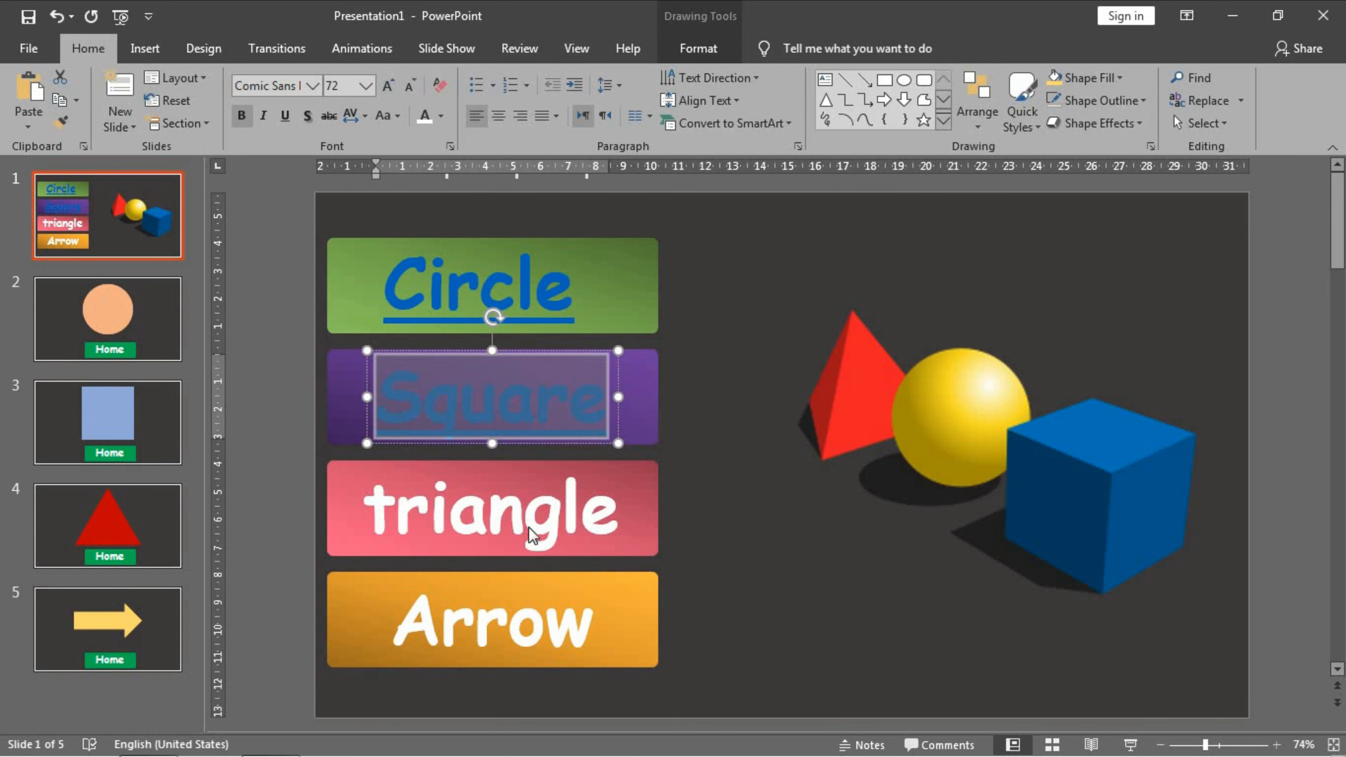
# Step: Hyperlink the triangle label's text on slide 1 to Slide 4 in this document
pyautogui.doubleClick(531, 536)
pyautogui.rightClick(471, 525)
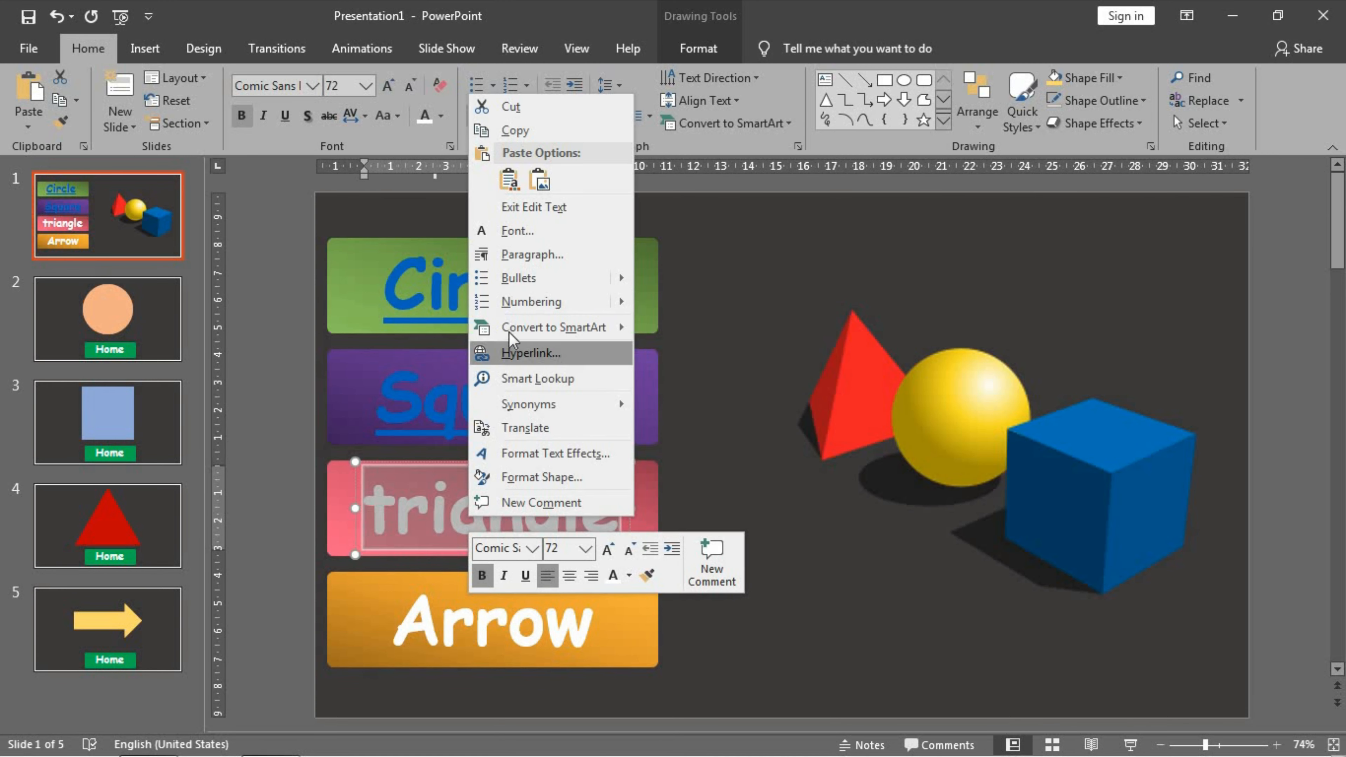
pyautogui.click(517, 352)
pyautogui.click(645, 468)
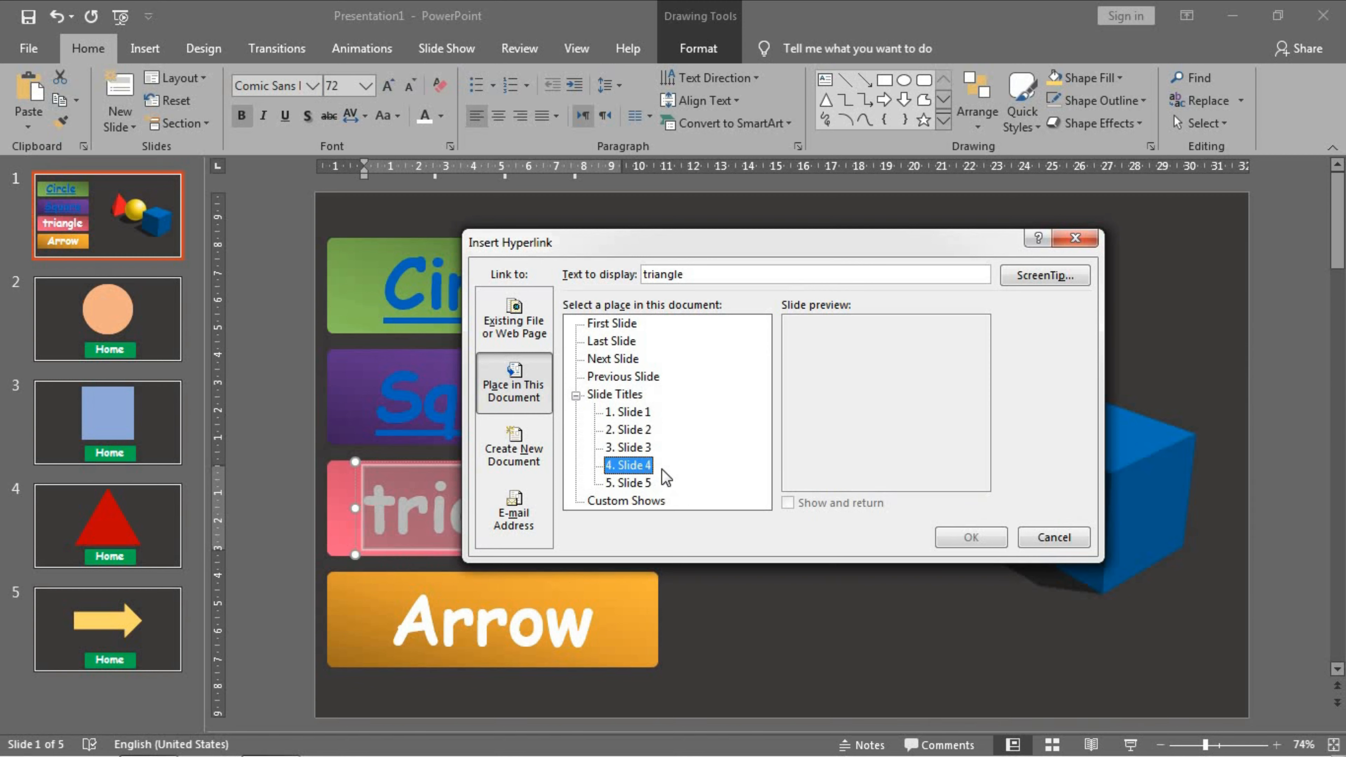
pyautogui.click(971, 537)
# Step: Hyperlink the Arrow label's text on slide 1 to Slide 5 in this document
pyautogui.doubleClick(520, 605)
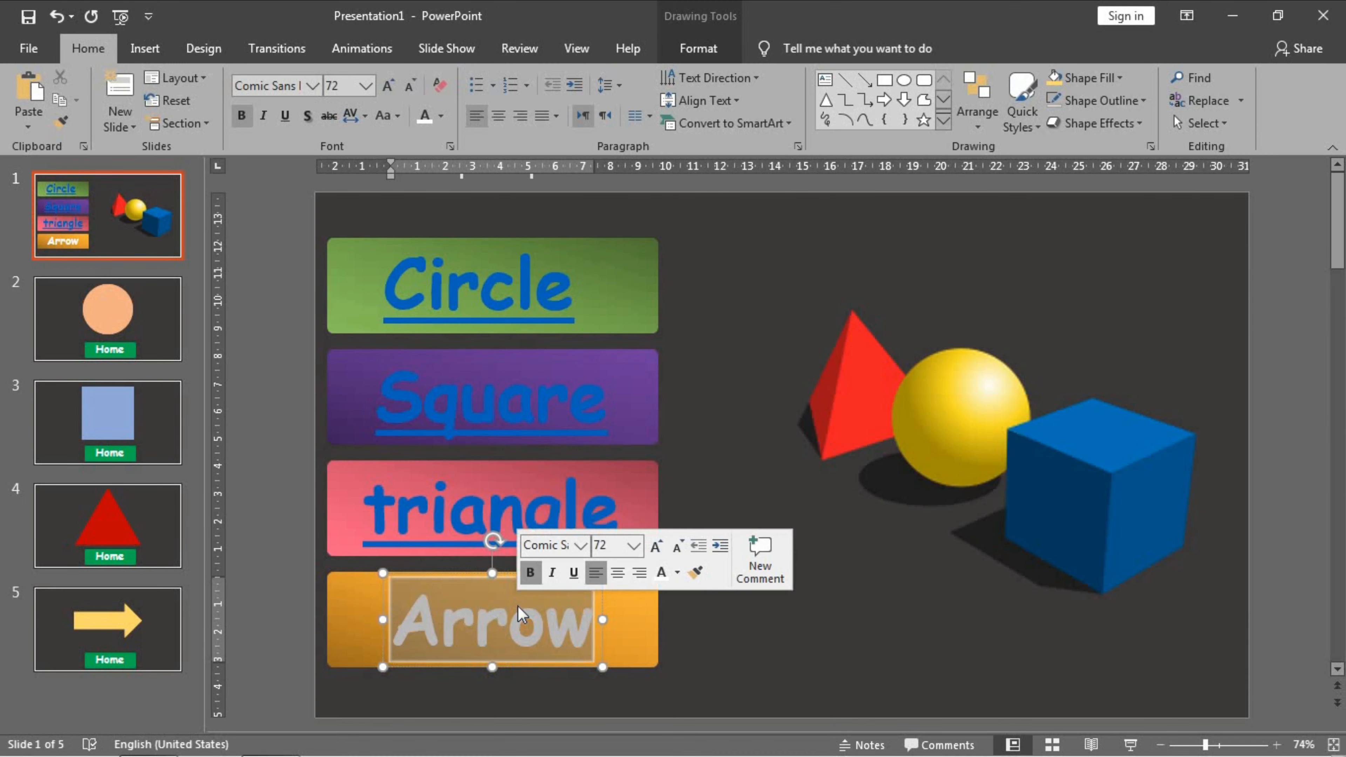
pyautogui.rightClick(522, 604)
pyautogui.click(598, 447)
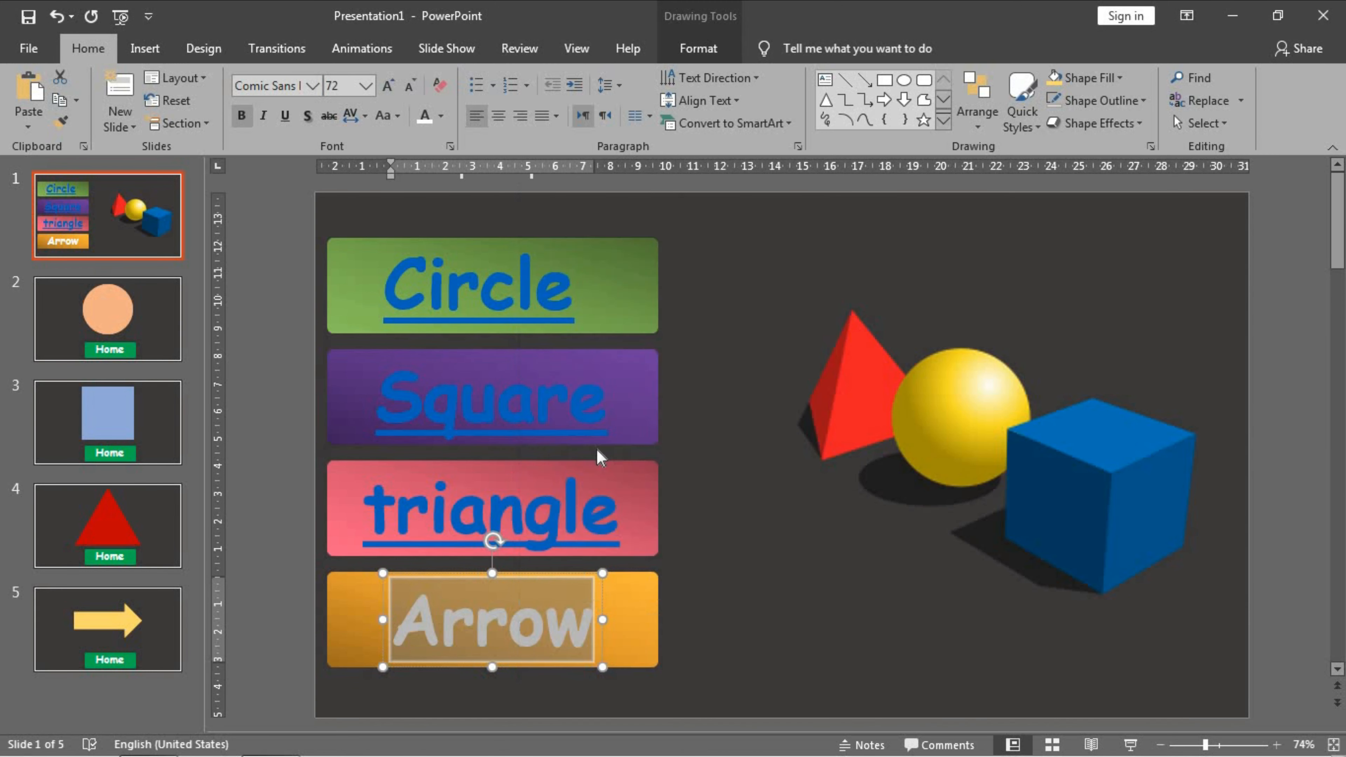
pyautogui.click(642, 483)
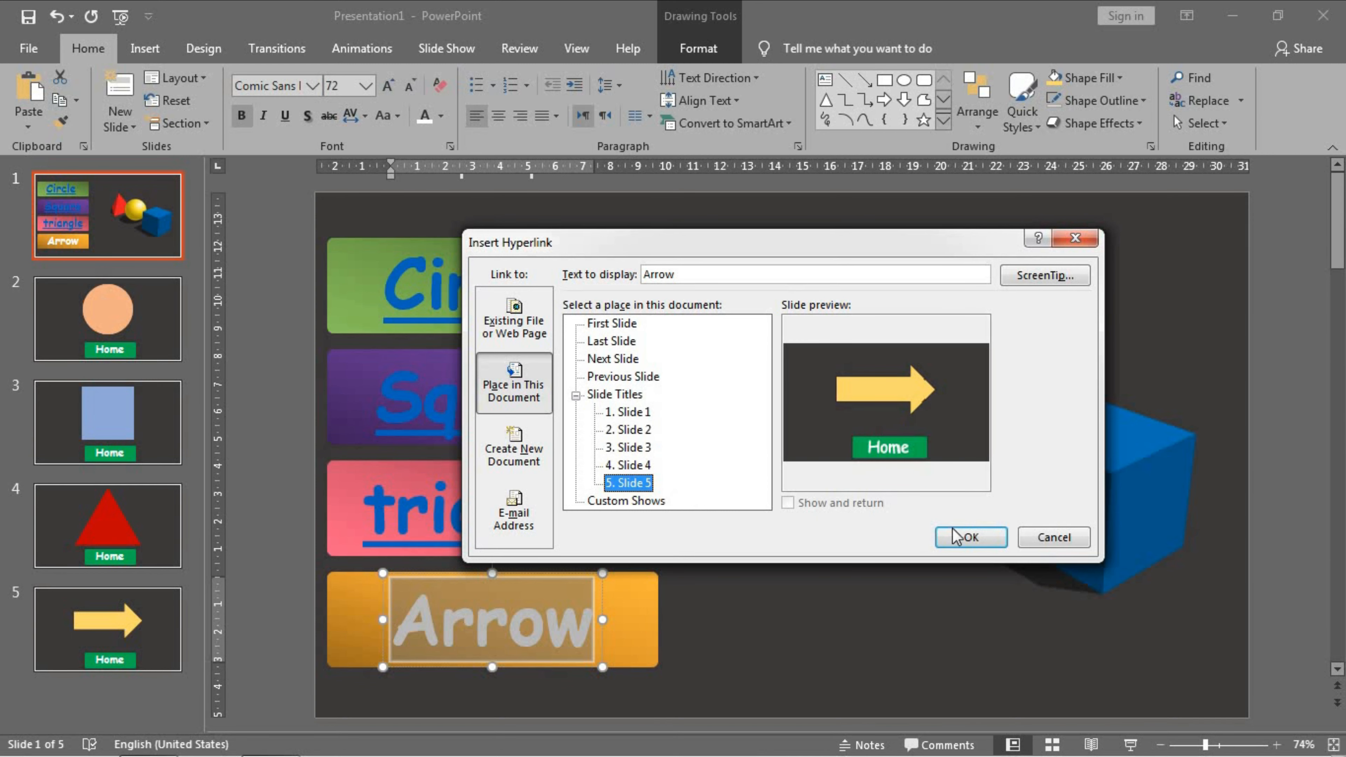
pyautogui.click(954, 536)
pyautogui.click(706, 511)
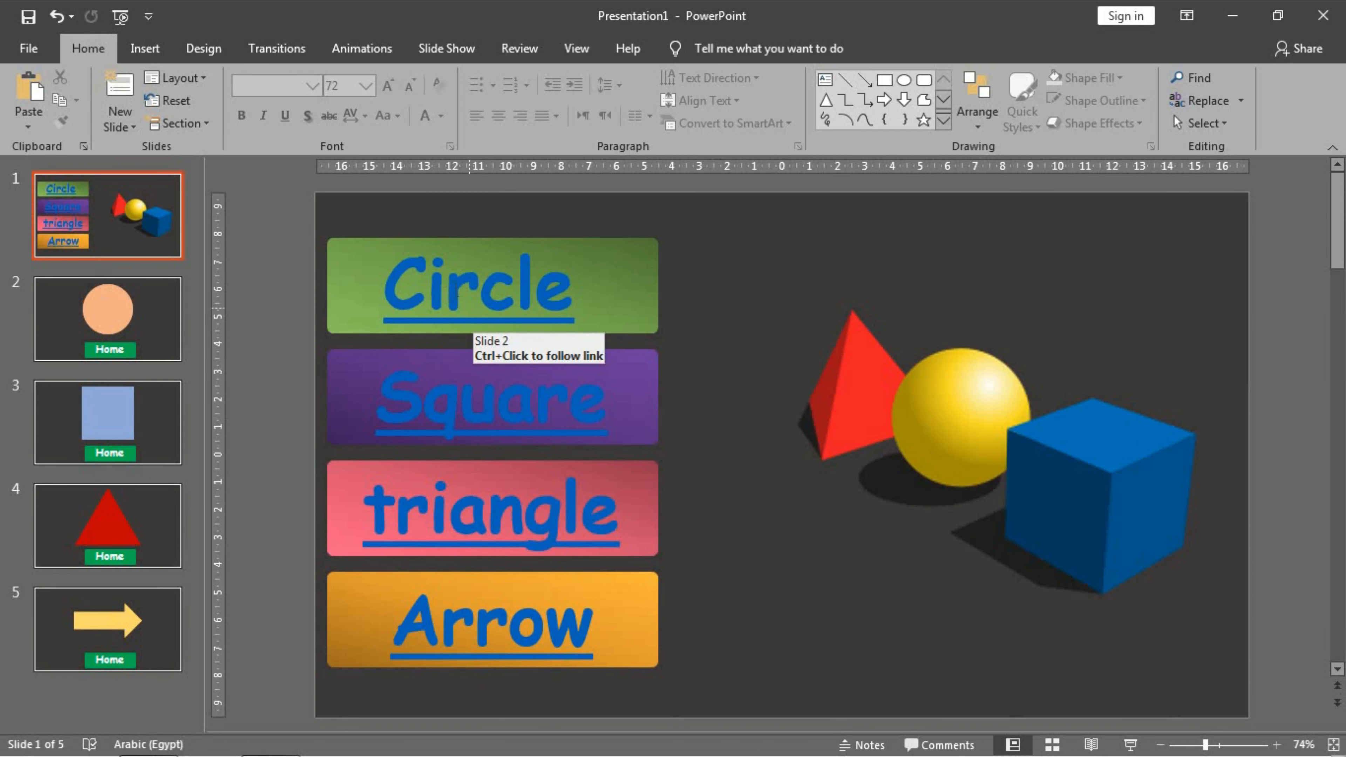
# Step: Set the font colour of the linked Circle, Square, triangle and Arrow labels to white
pyautogui.doubleClick(448, 288)
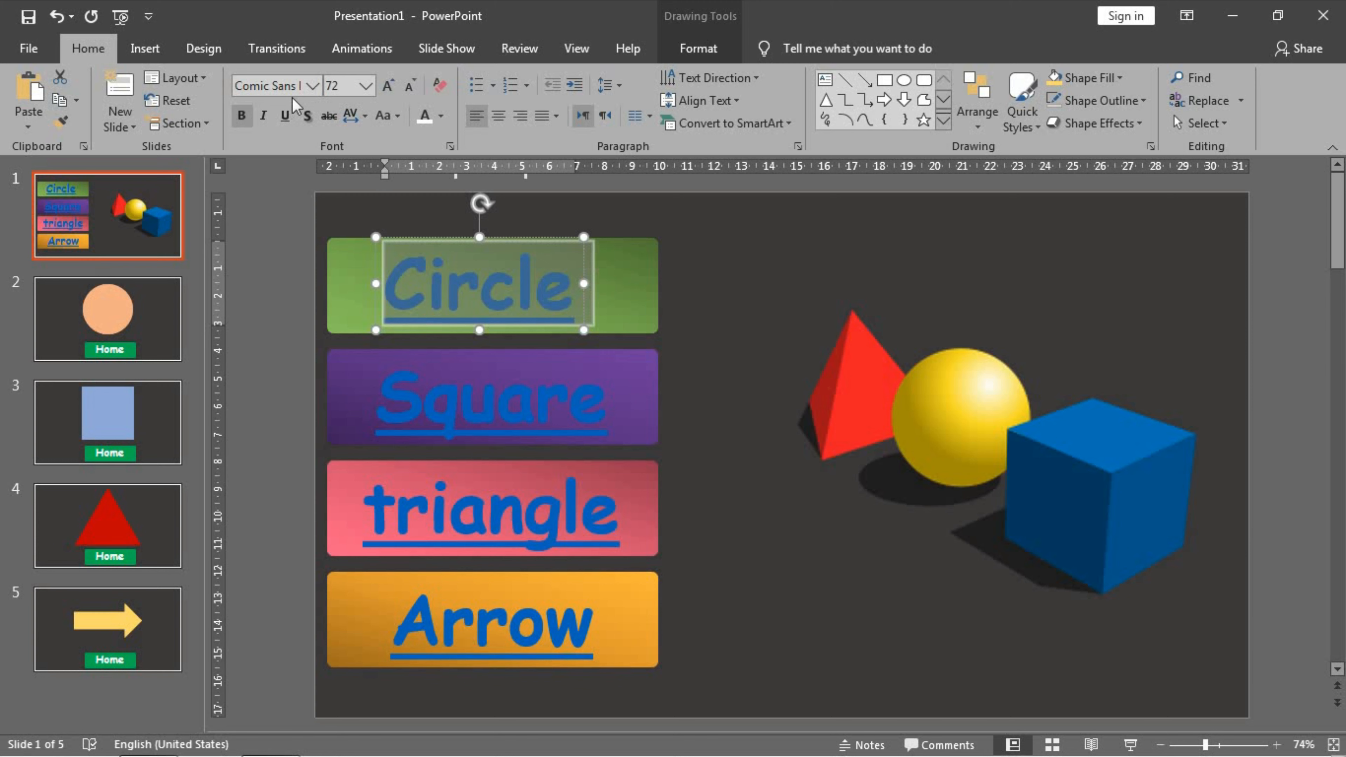
pyautogui.click(424, 118)
pyautogui.doubleClick(496, 397)
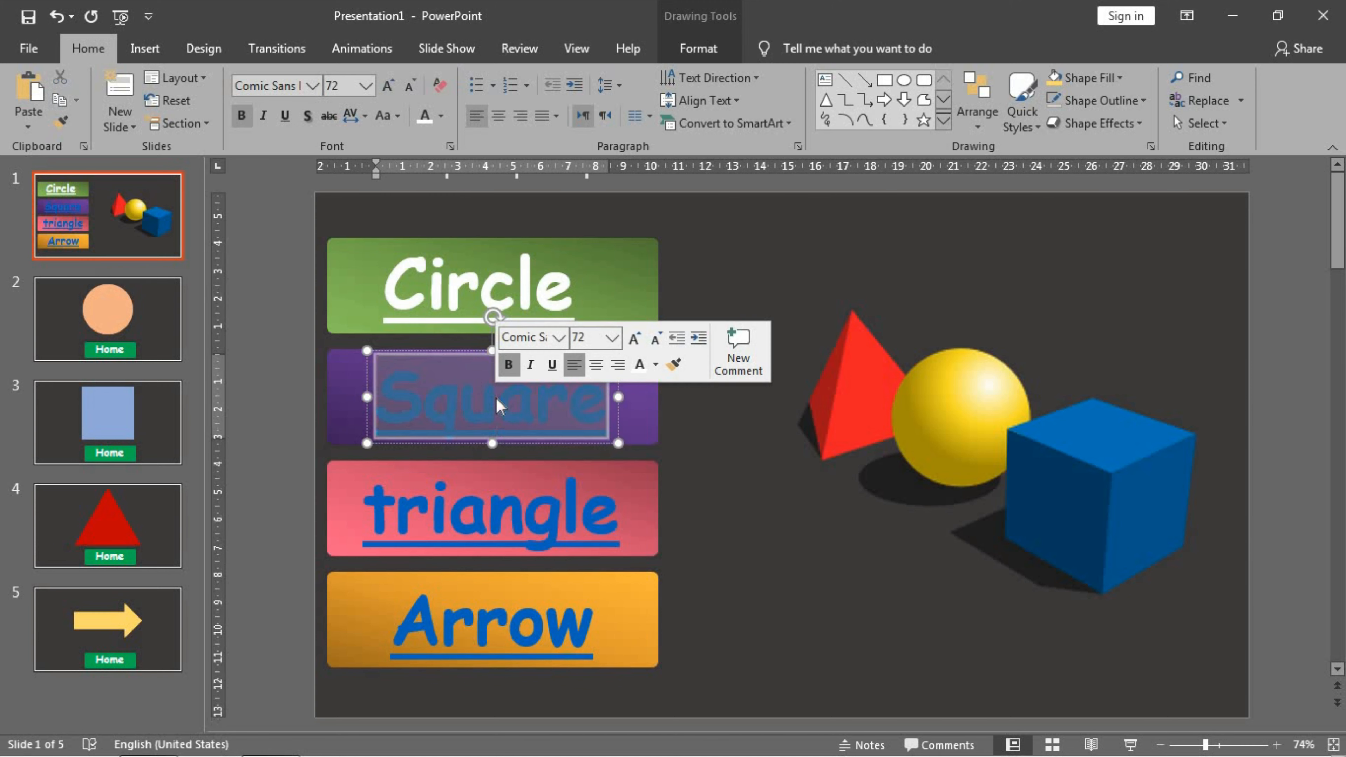
pyautogui.click(425, 118)
pyautogui.doubleClick(460, 503)
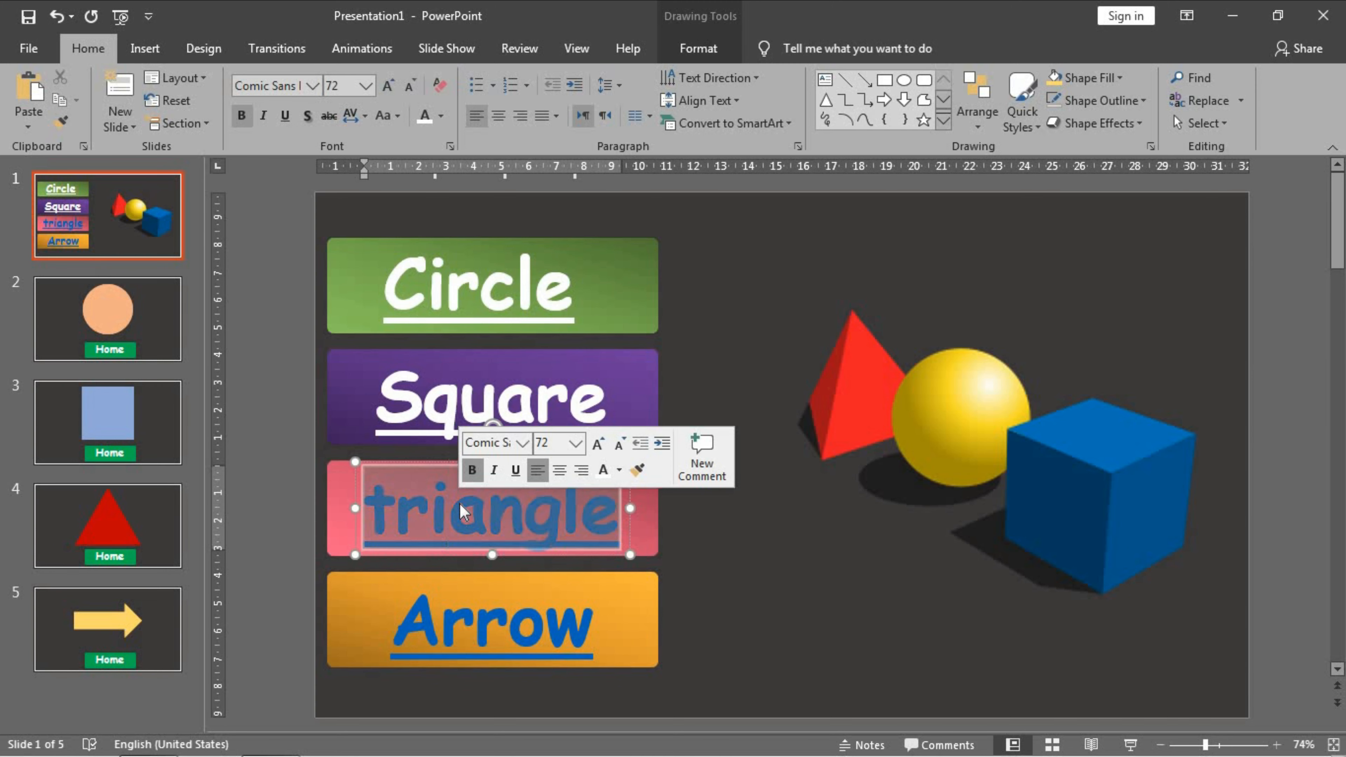
pyautogui.click(426, 118)
pyautogui.doubleClick(472, 615)
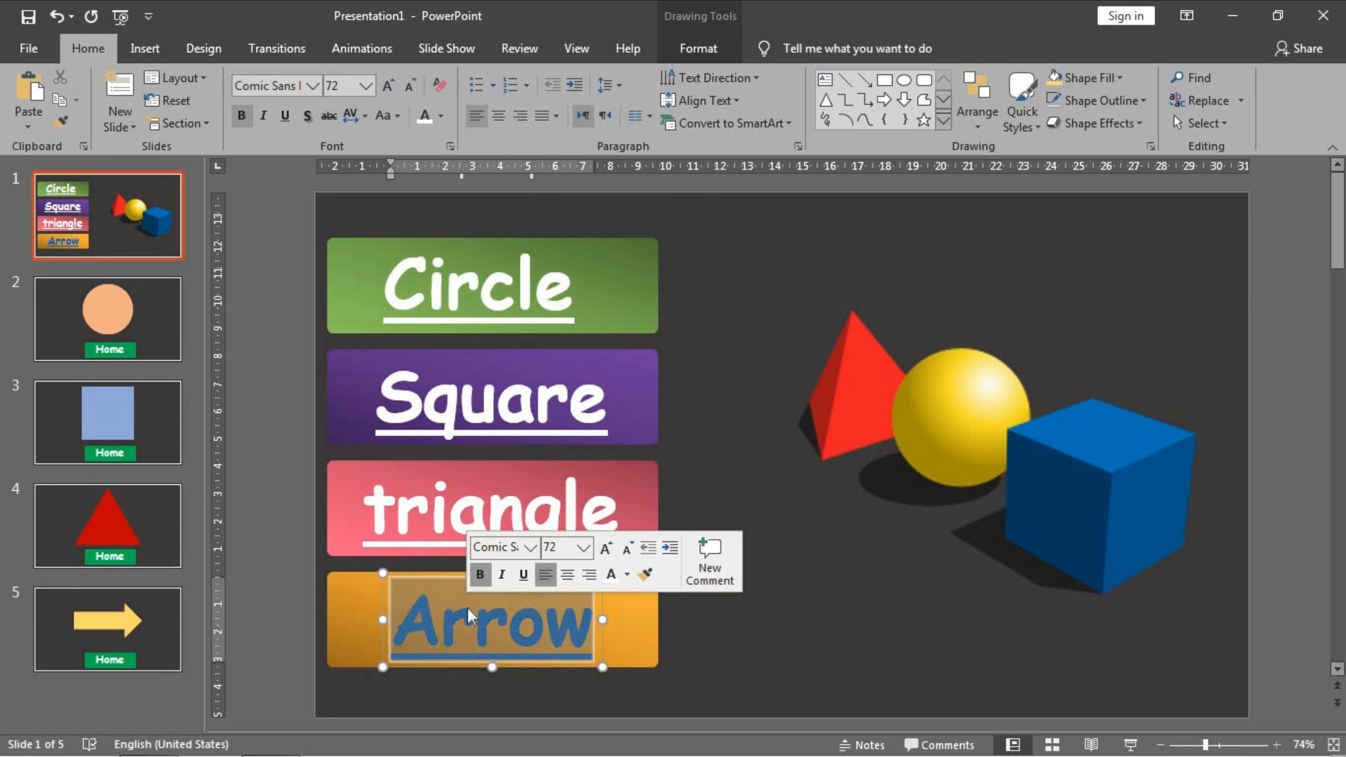
pyautogui.click(425, 117)
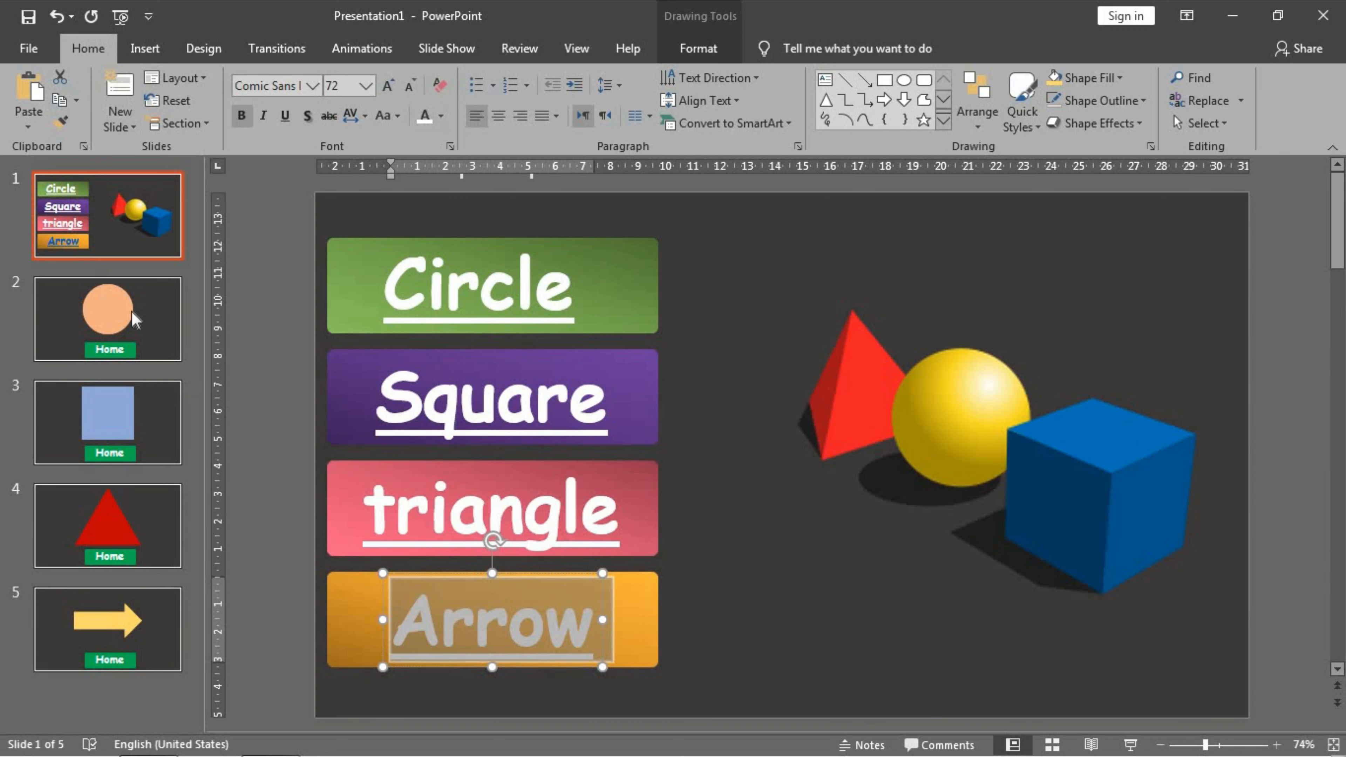
# Step: Hyperlink the Home text on slide 2 to Slide 1 and set its font colour to white
pyautogui.press('pagedown')
pyautogui.doubleClick(837, 666)
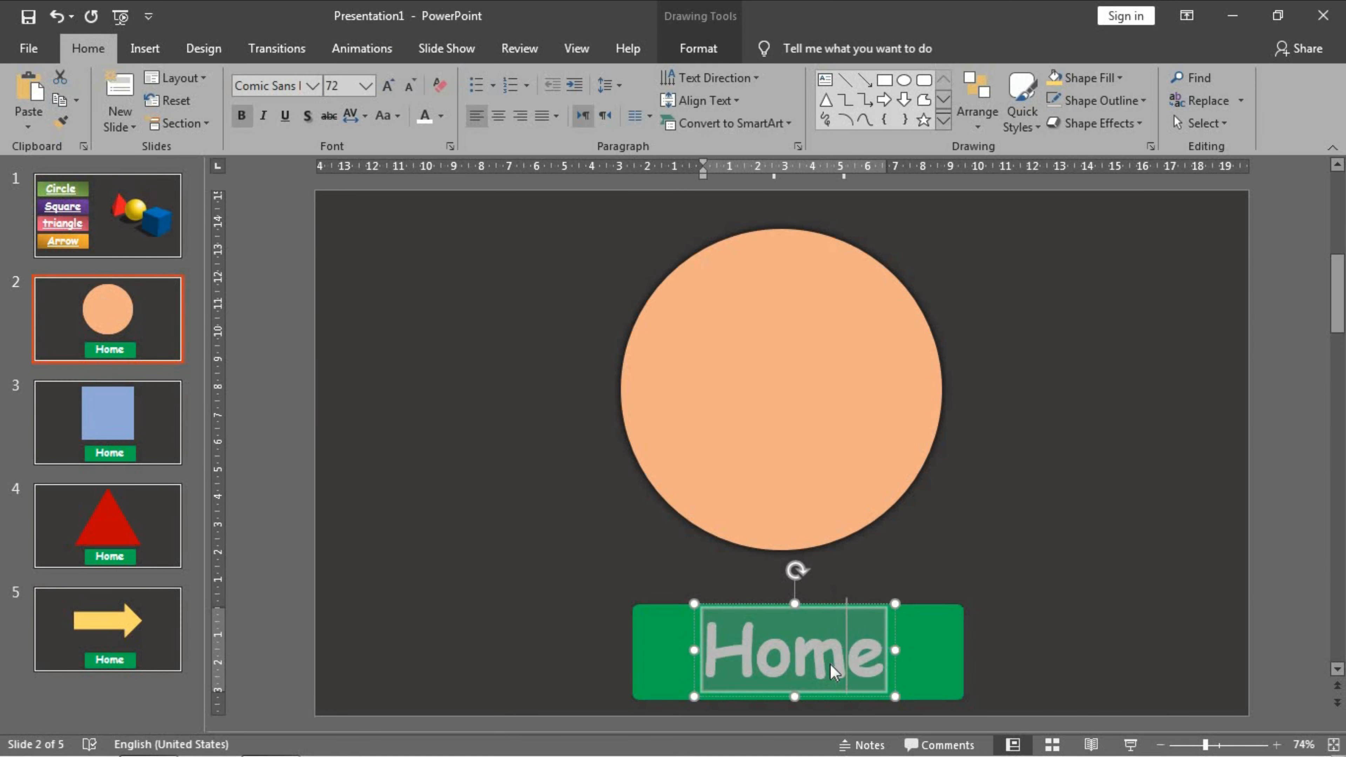
pyautogui.rightClick(830, 664)
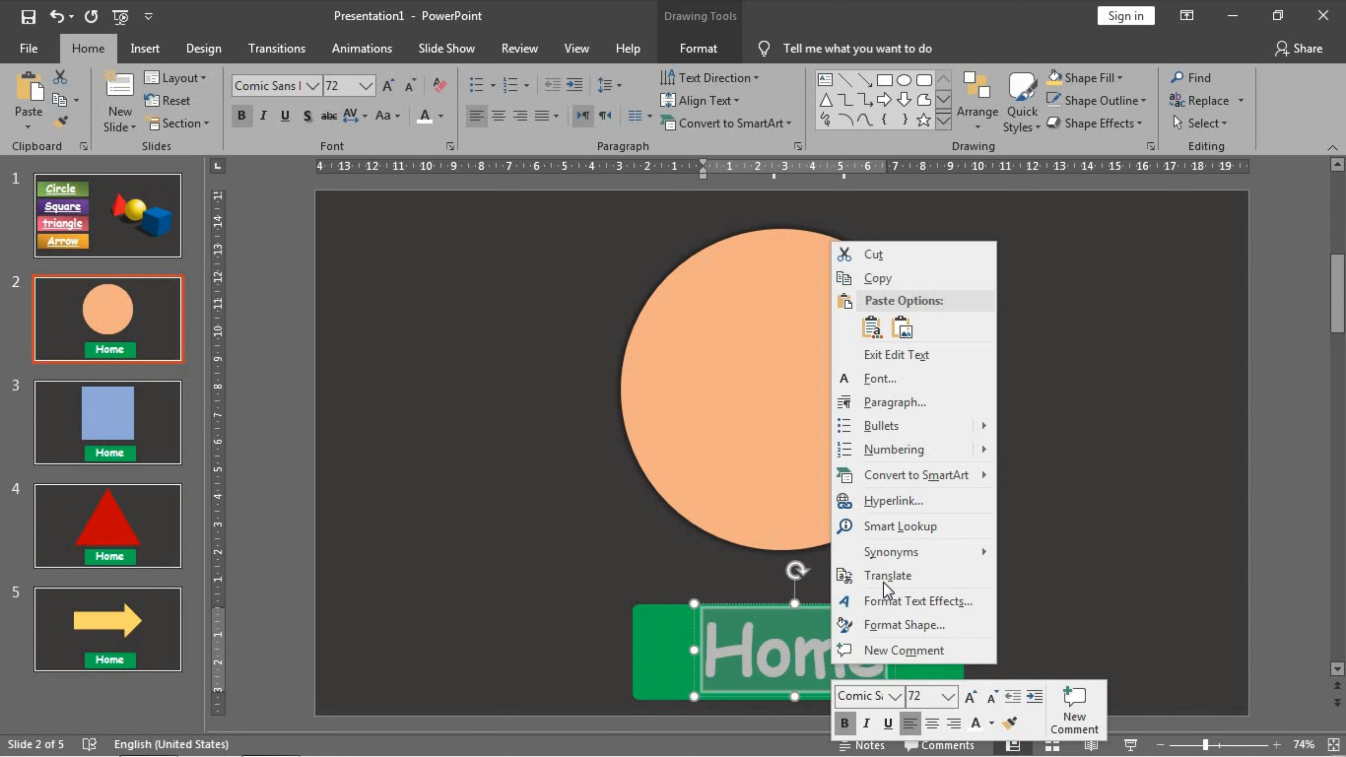
pyautogui.click(921, 495)
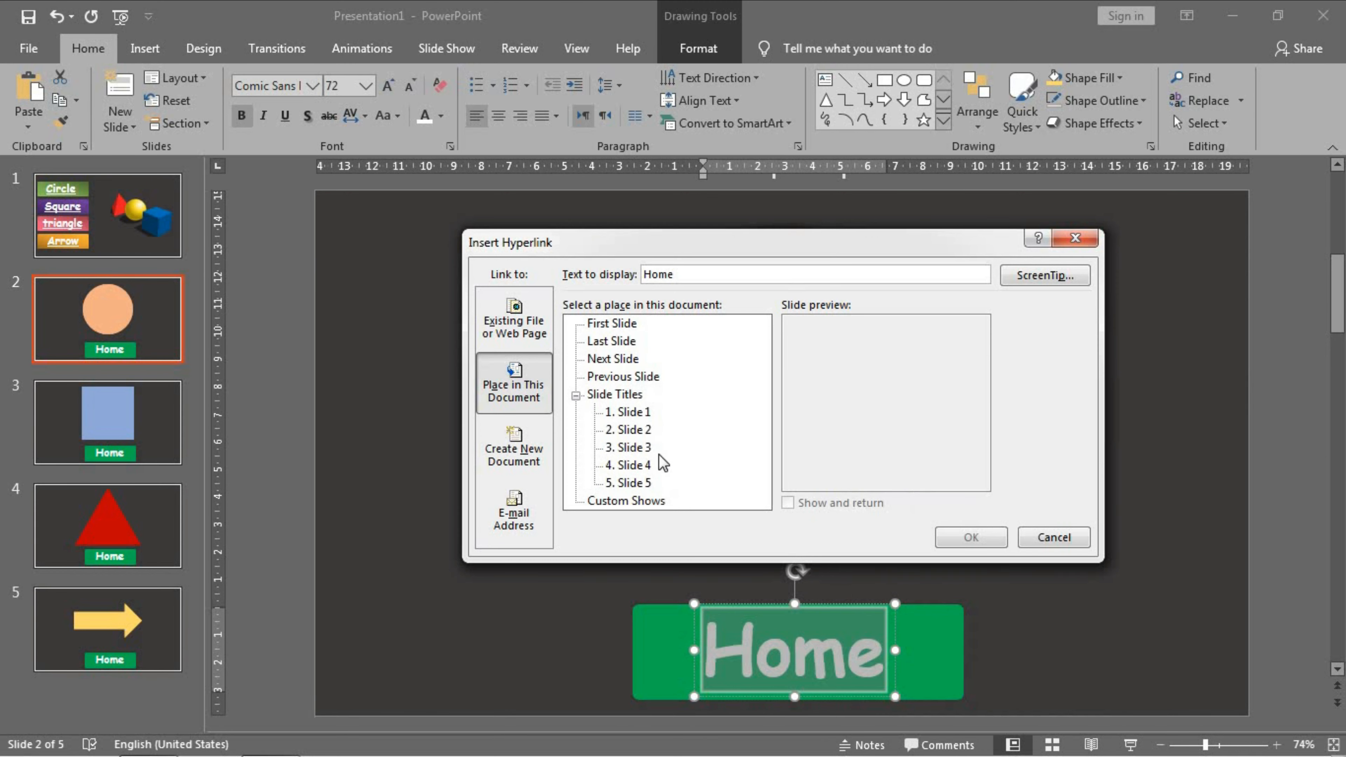
pyautogui.click(634, 412)
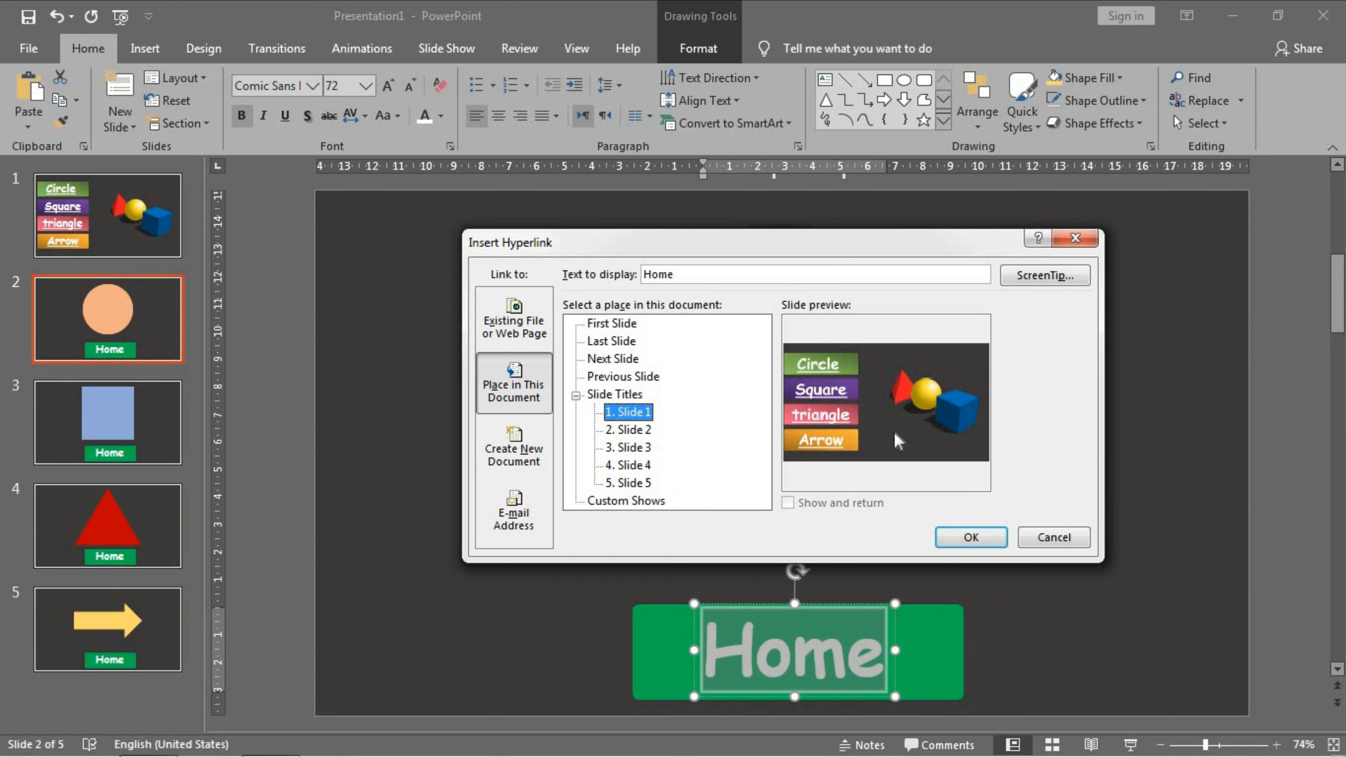
pyautogui.click(959, 539)
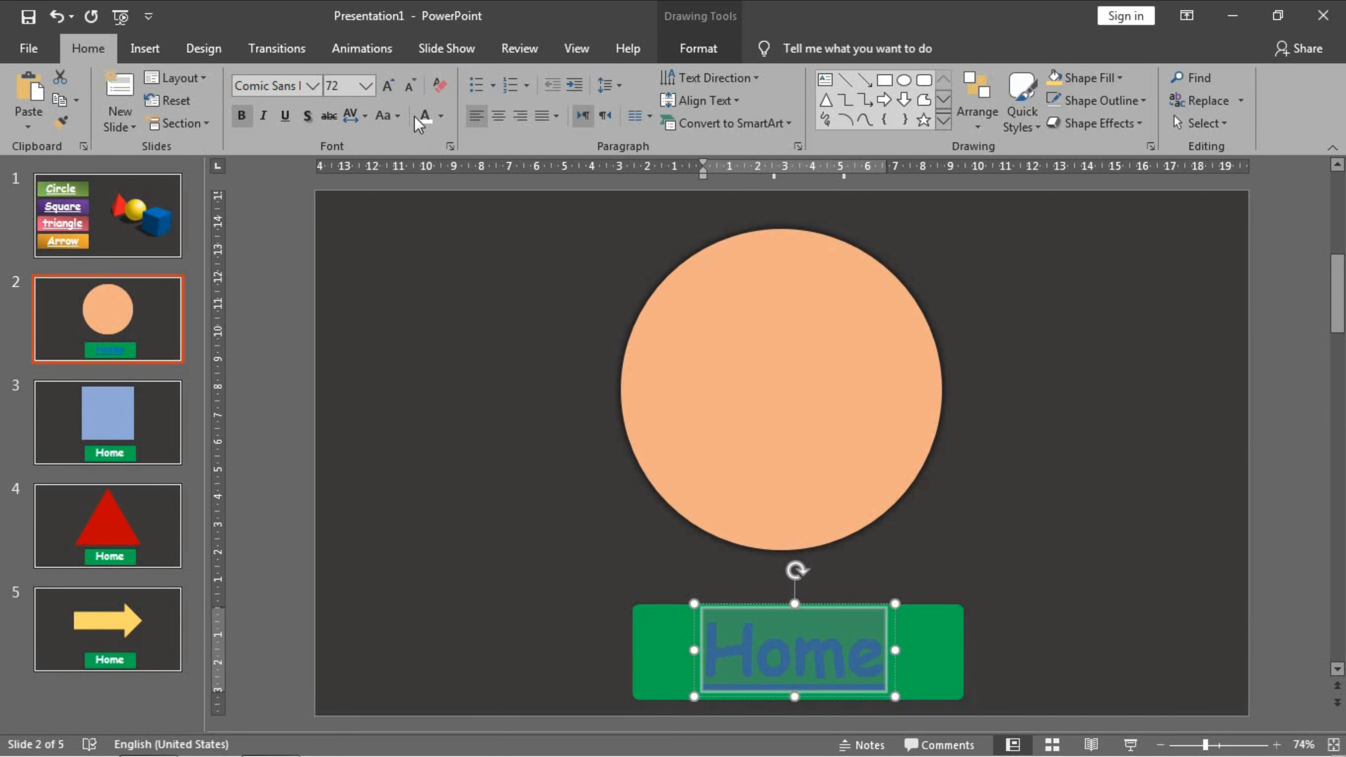
pyautogui.click(709, 585)
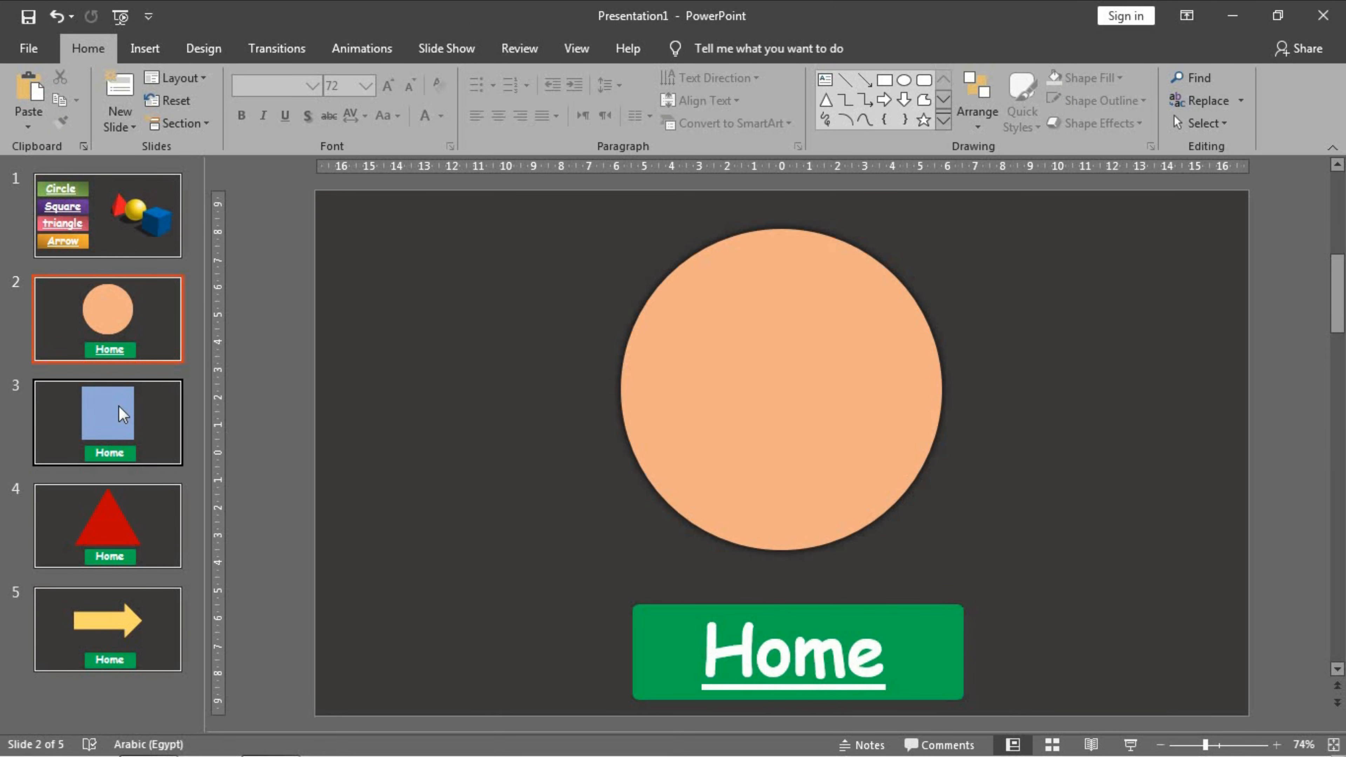
# Step: Hyperlink the Home text on slide 3 to Slide 1 and set its font colour to white
pyautogui.click(124, 417)
pyautogui.doubleClick(753, 661)
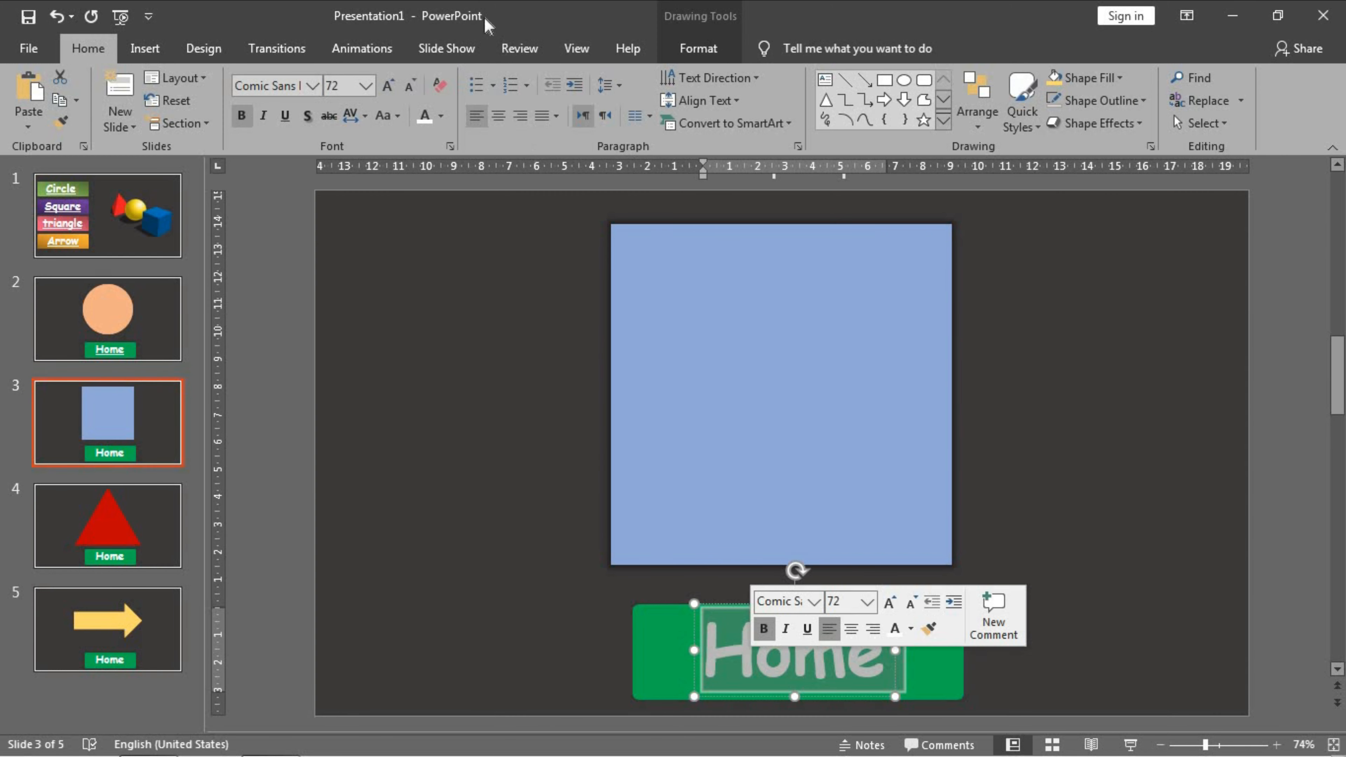
pyautogui.rightClick(779, 651)
pyautogui.click(848, 485)
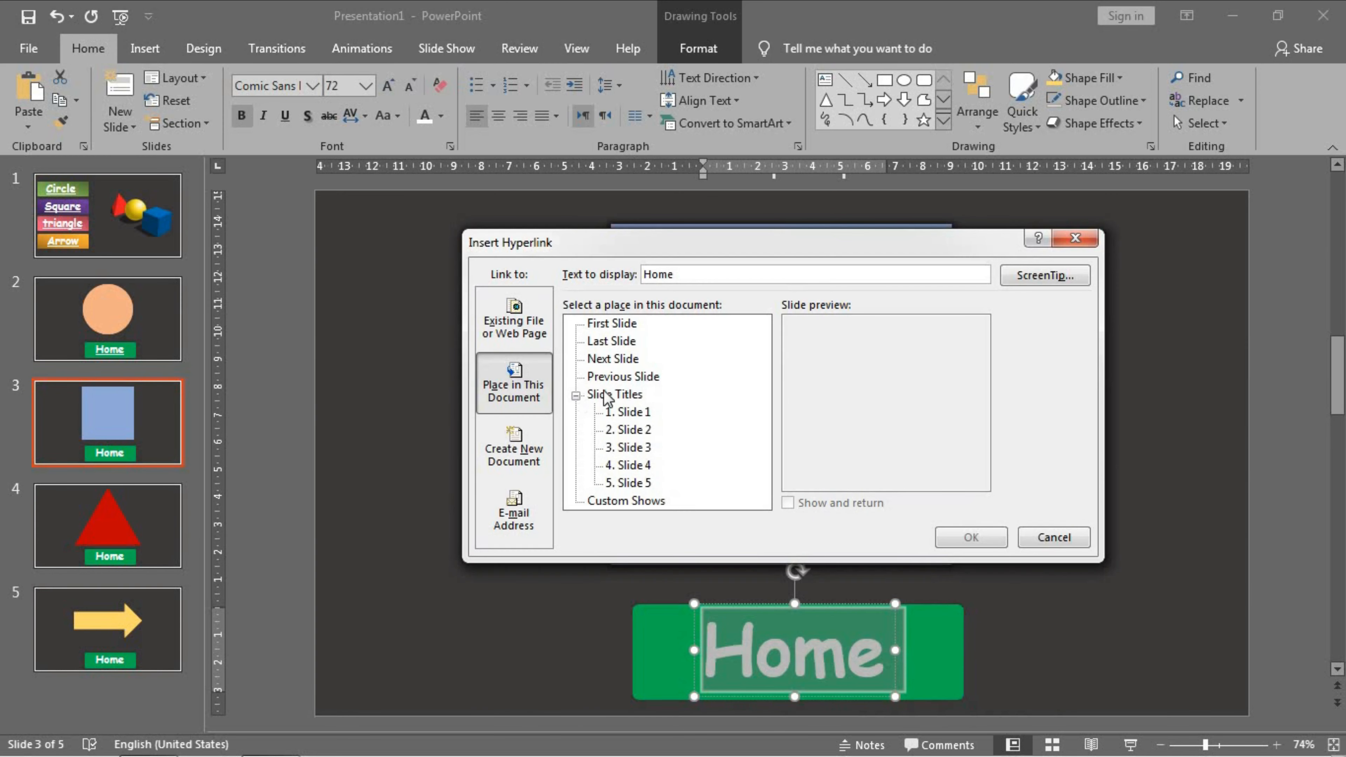
pyautogui.click(626, 412)
pyautogui.click(971, 538)
pyautogui.click(426, 118)
# Step: Hyperlink the Home text on slide 4 to Slide 1 and set its font colour to white
pyautogui.click(108, 524)
pyautogui.click(743, 646)
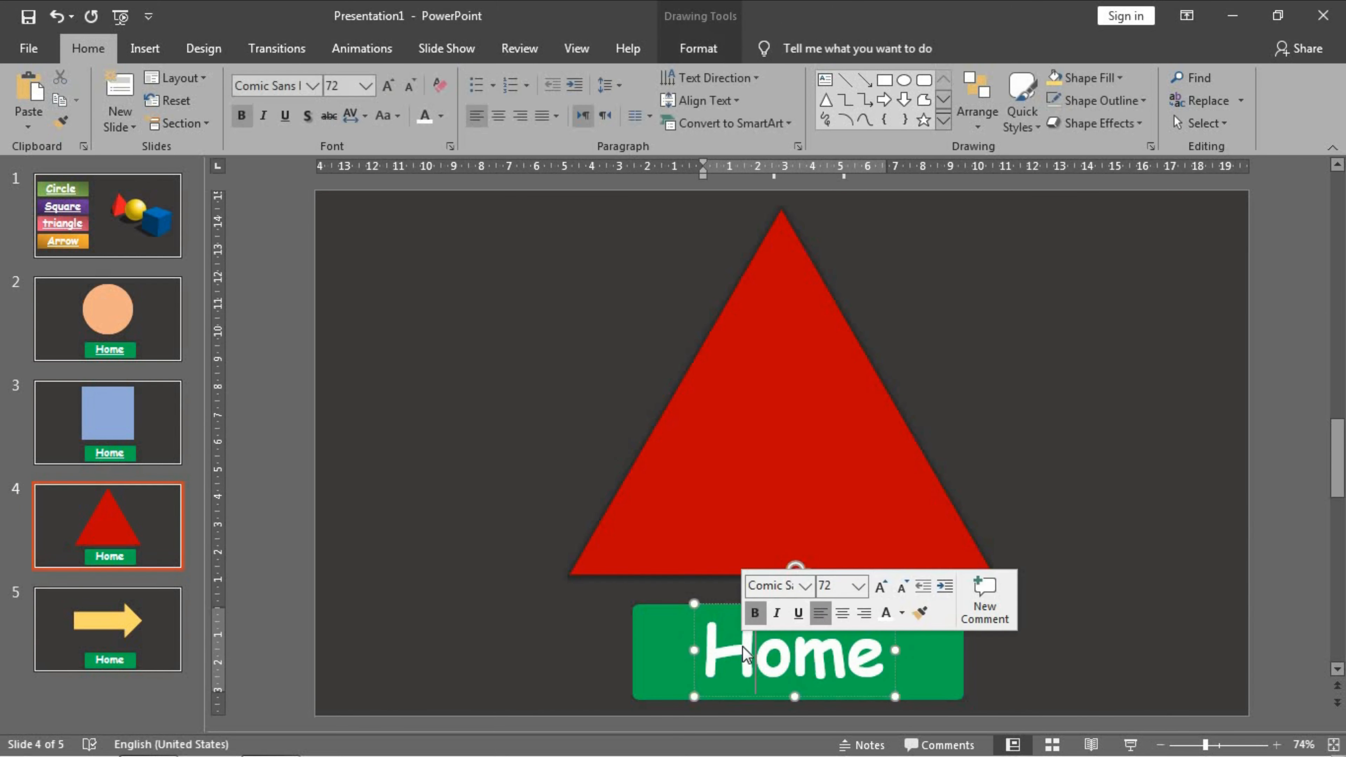
pyautogui.doubleClick(743, 646)
pyautogui.rightClick(743, 646)
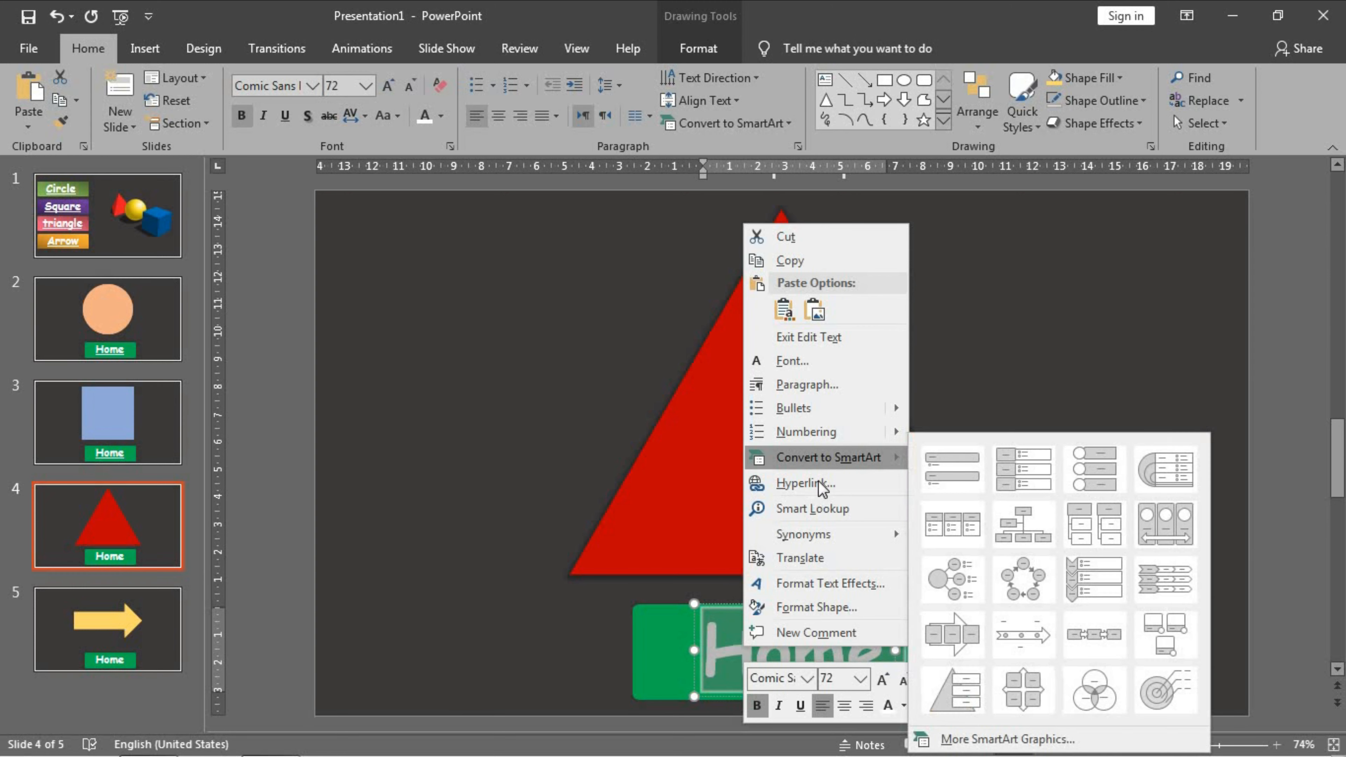
pyautogui.click(819, 483)
pyautogui.click(634, 413)
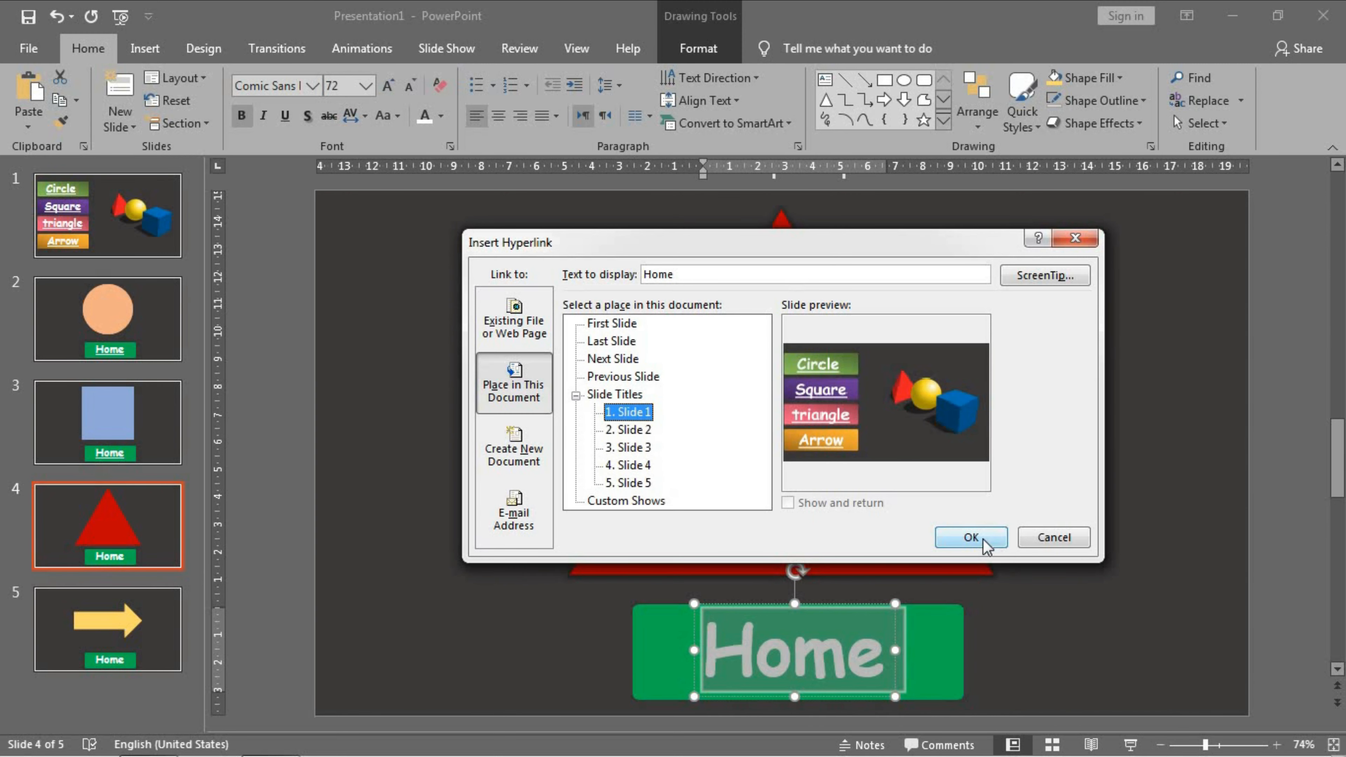
pyautogui.click(971, 537)
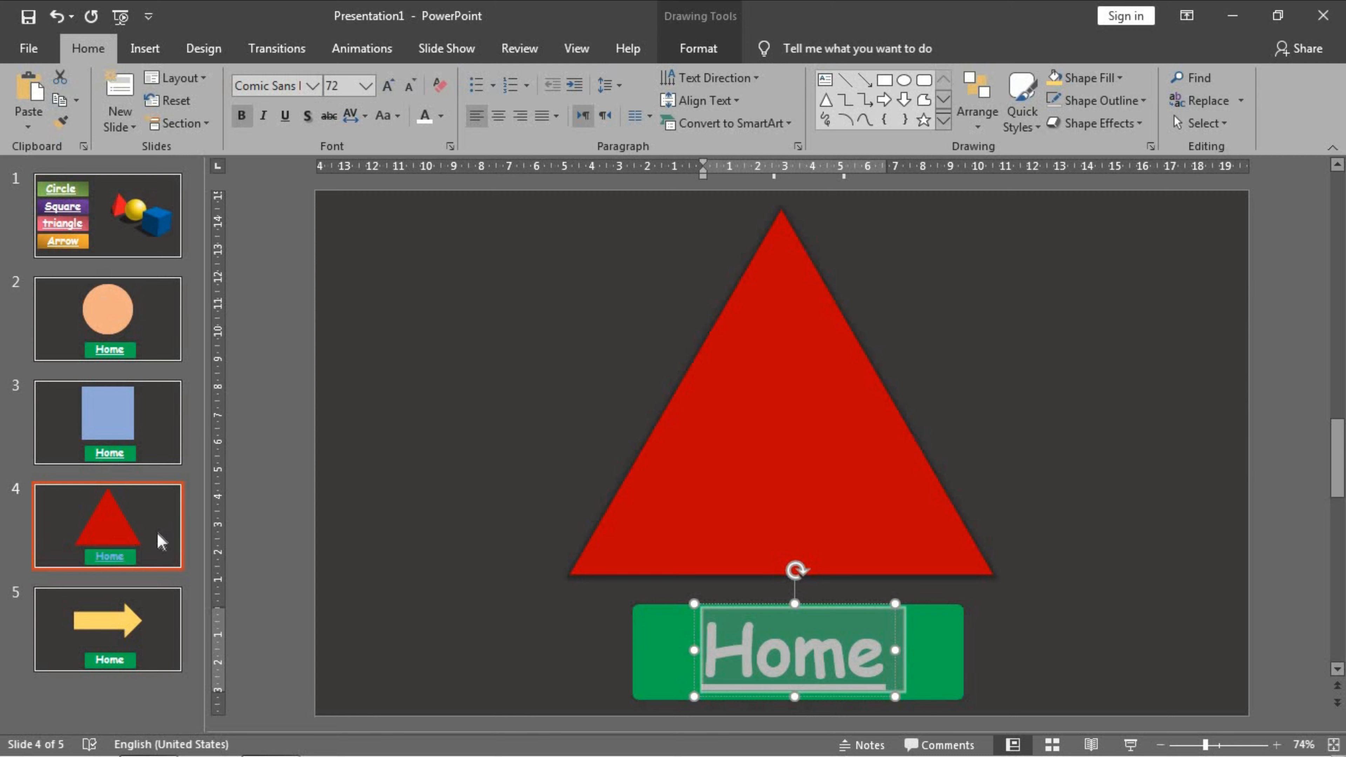
# Step: Hyperlink the Home text below the arrow on slide 5 to Slide 1 in this document
pyautogui.click(143, 620)
pyautogui.rightClick(780, 656)
pyautogui.doubleClick(777, 647)
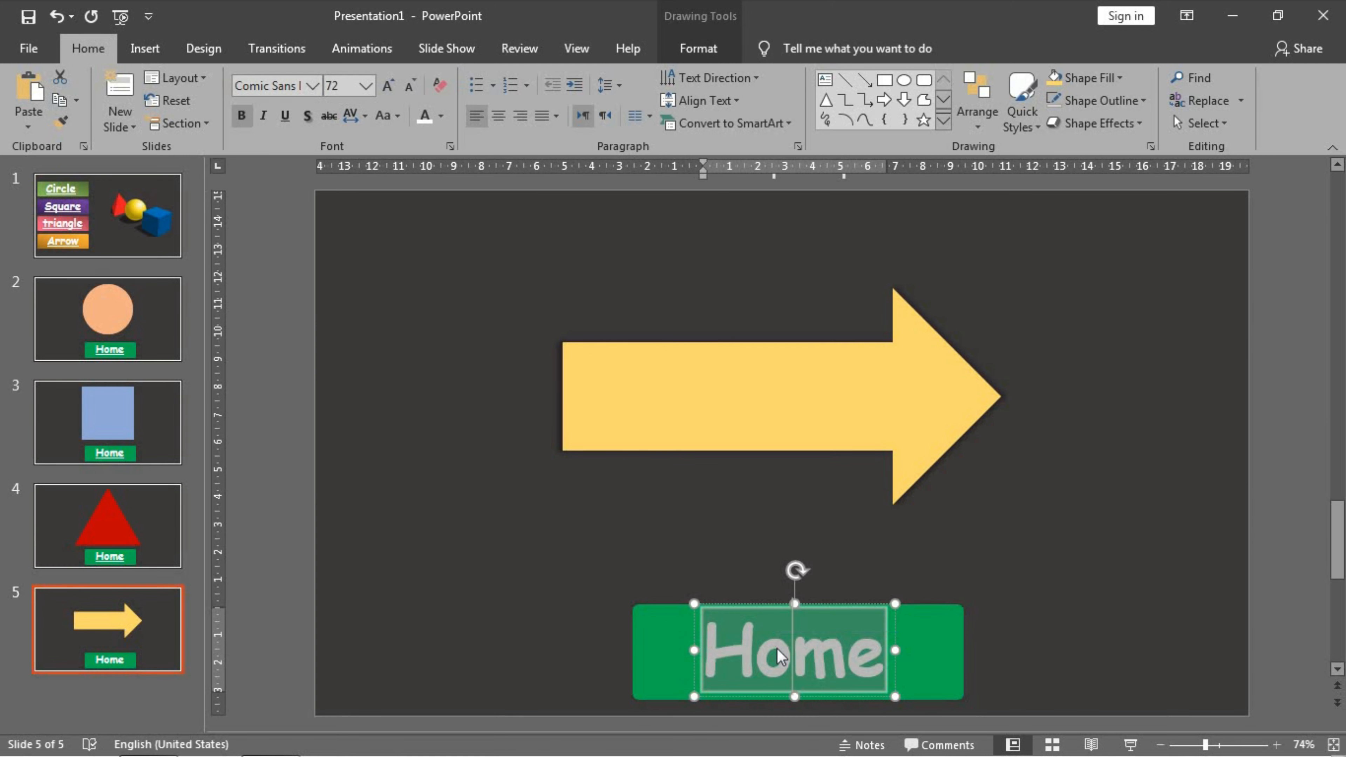
pyautogui.rightClick(777, 648)
pyautogui.click(827, 481)
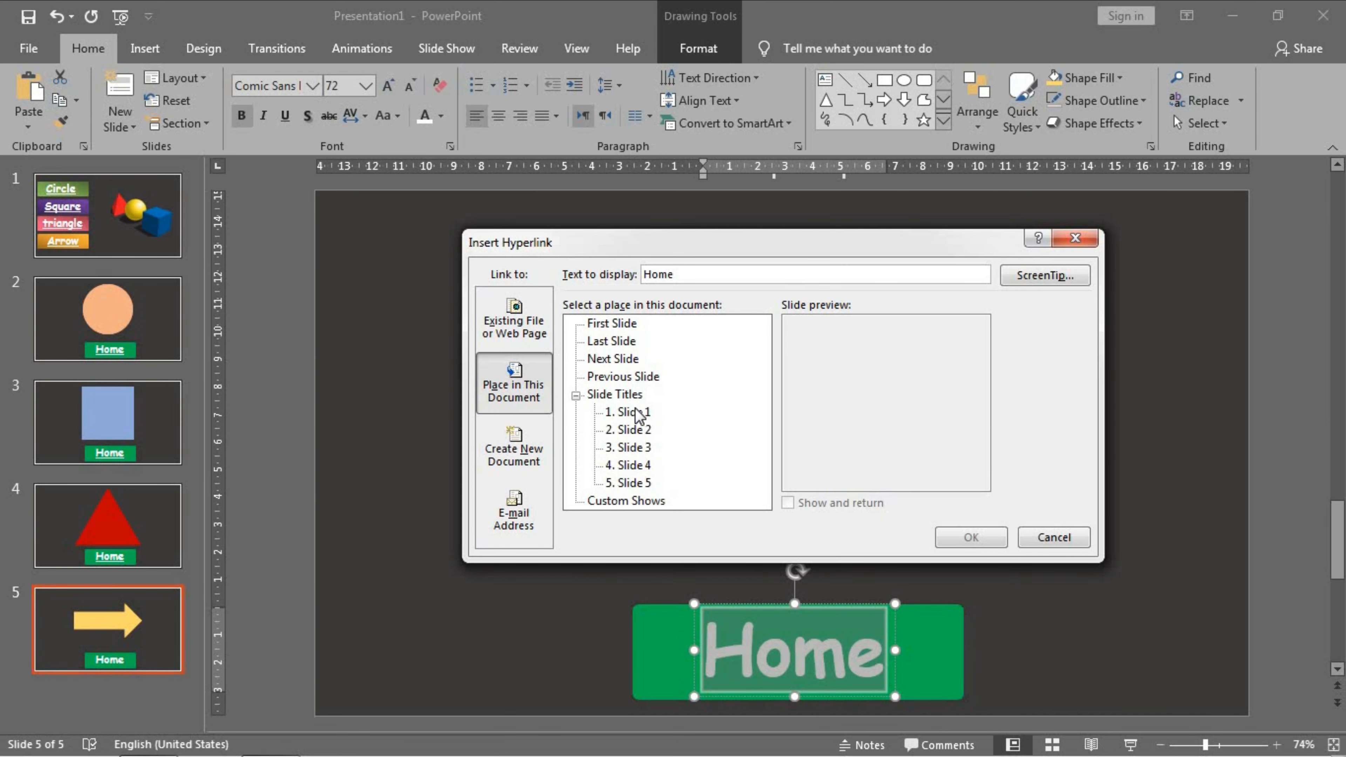
pyautogui.click(639, 417)
pyautogui.click(961, 538)
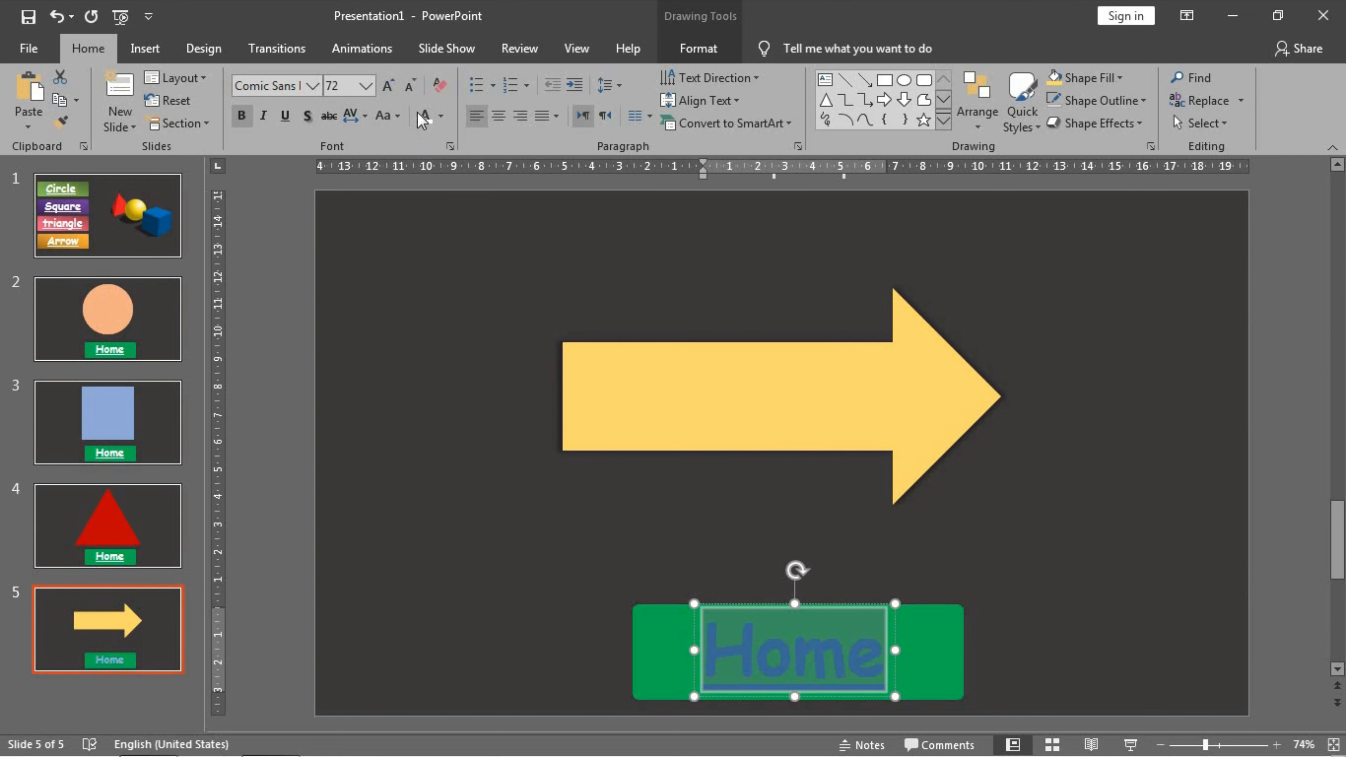
# Step: Set the font colour of the Home text on slide 5 to white and deselect it
pyautogui.click(396, 400)
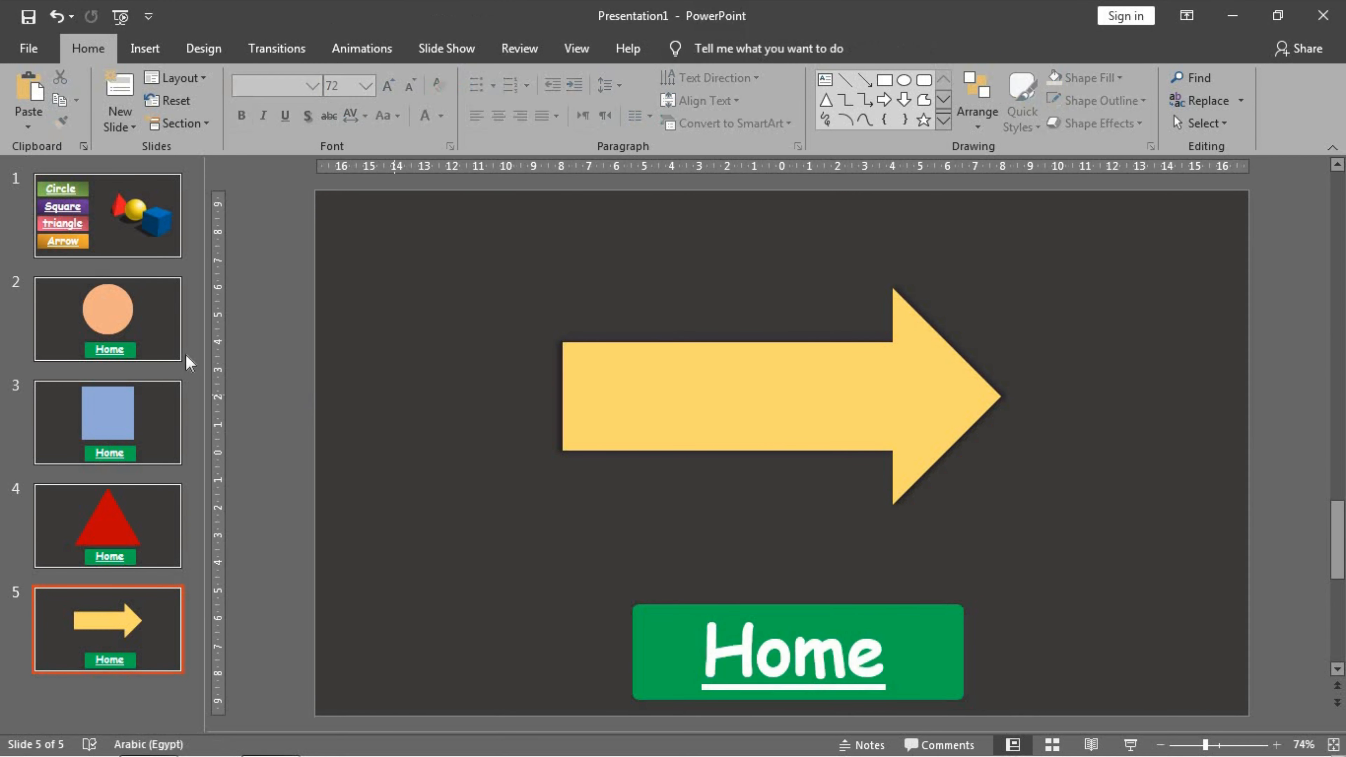
# Step: Start the slide show from slide 1 and test the Circle link and the Home link on its slide
pyautogui.click(105, 234)
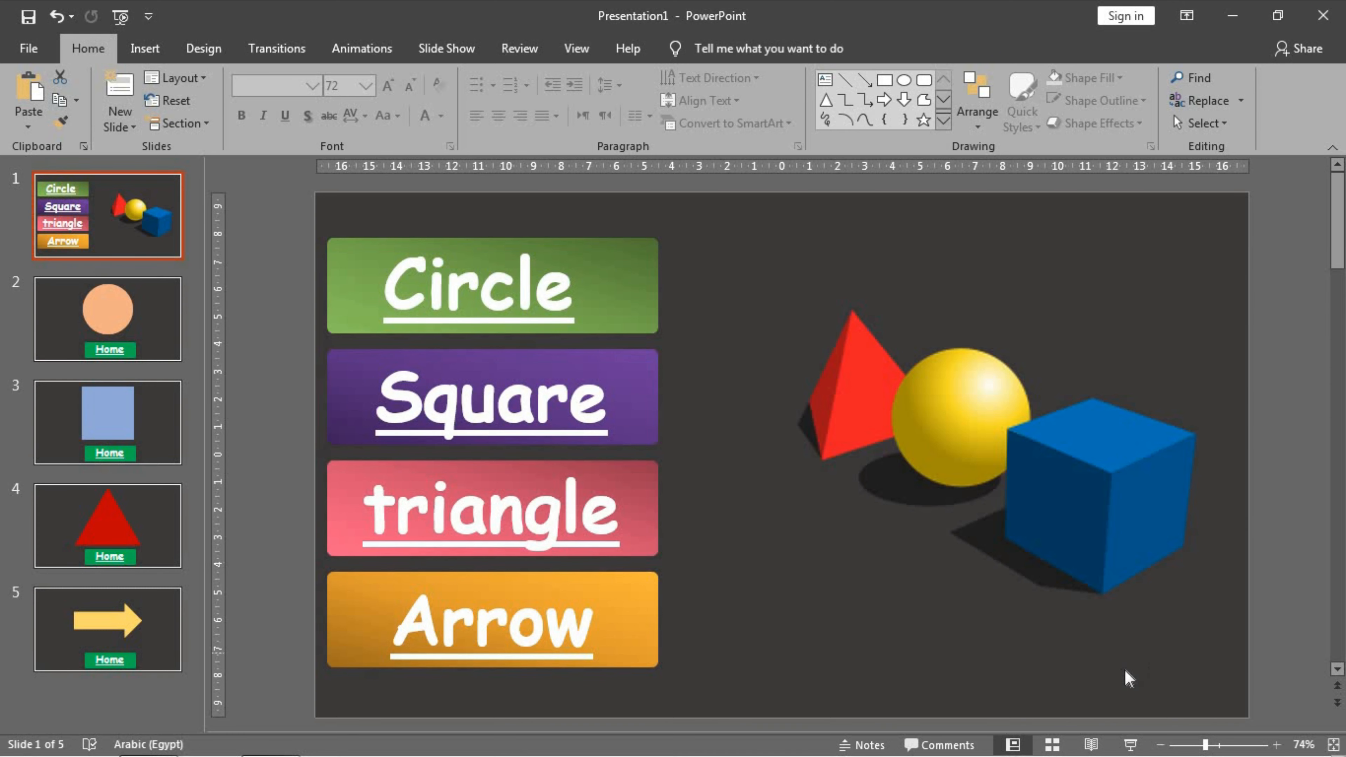
pyautogui.press('F5')
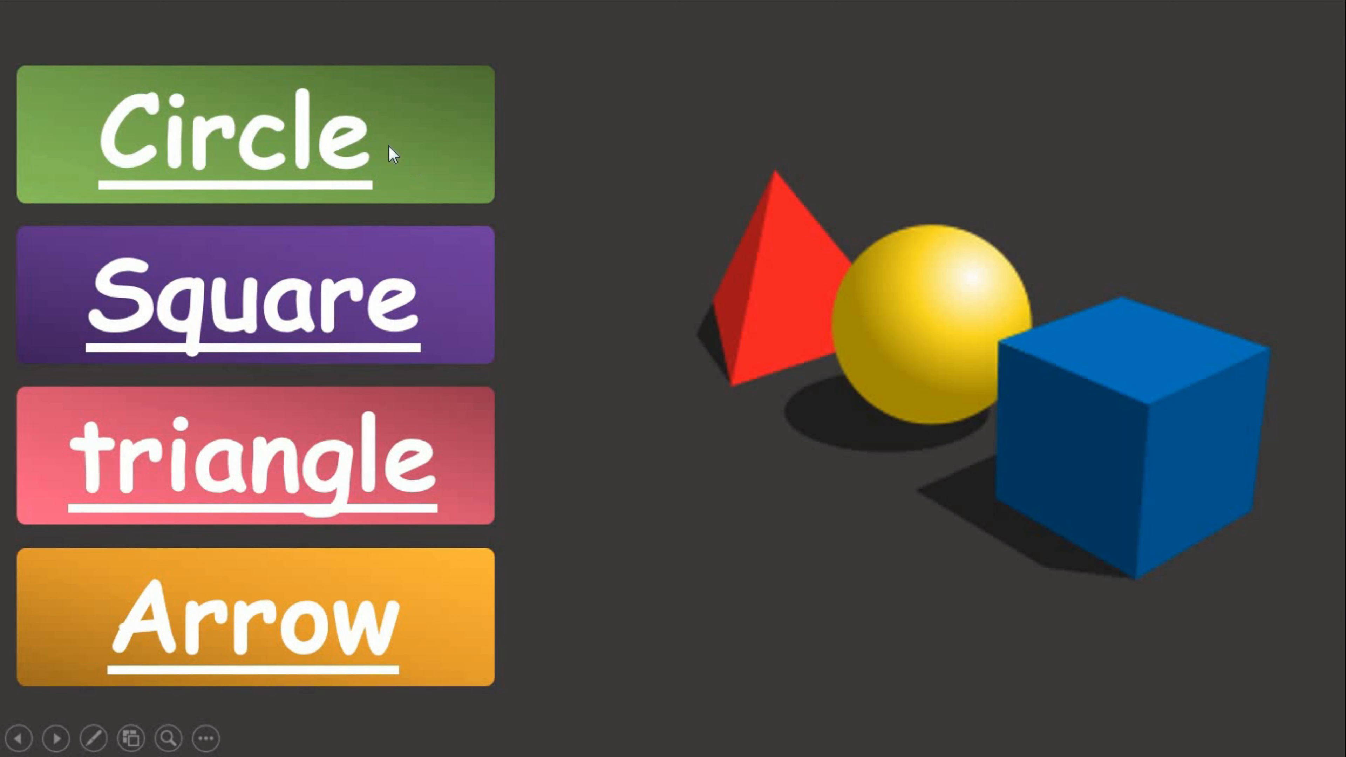
pyautogui.click(247, 139)
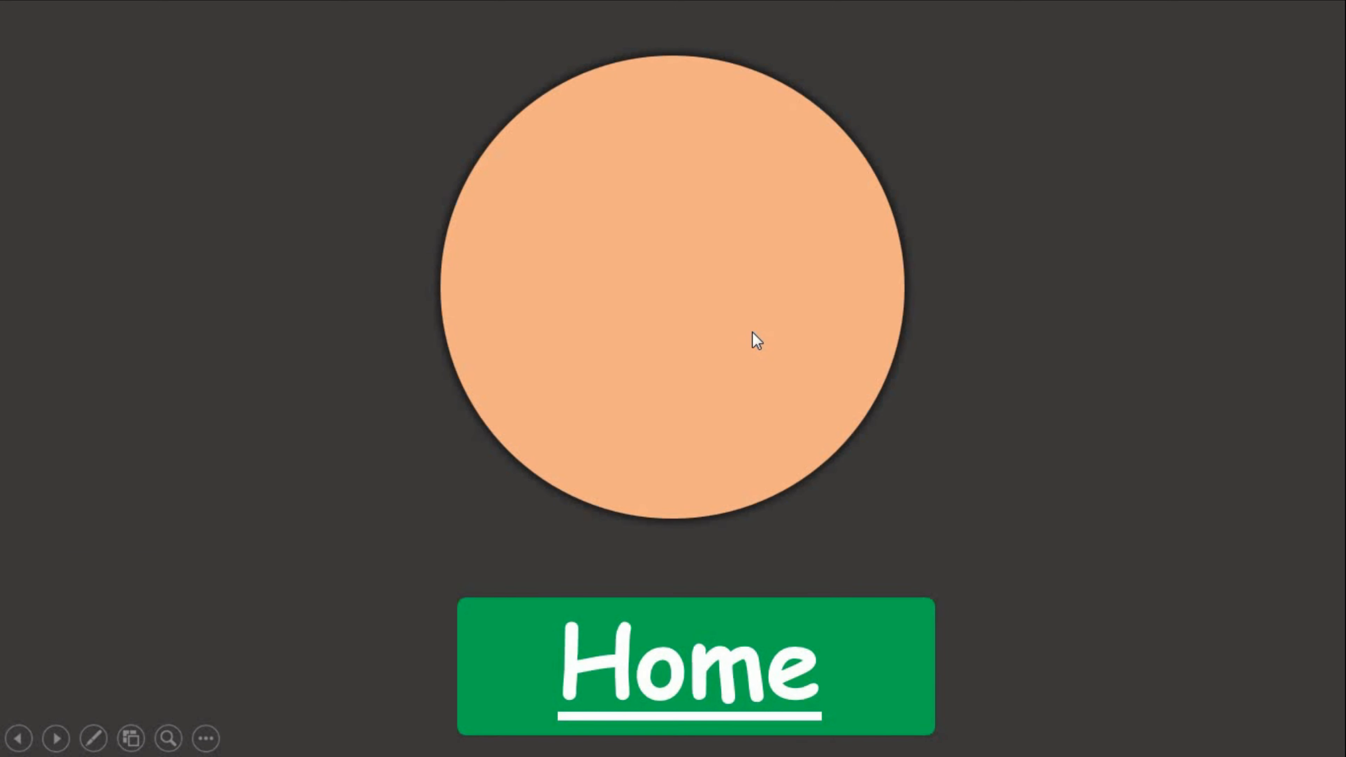
pyautogui.click(739, 663)
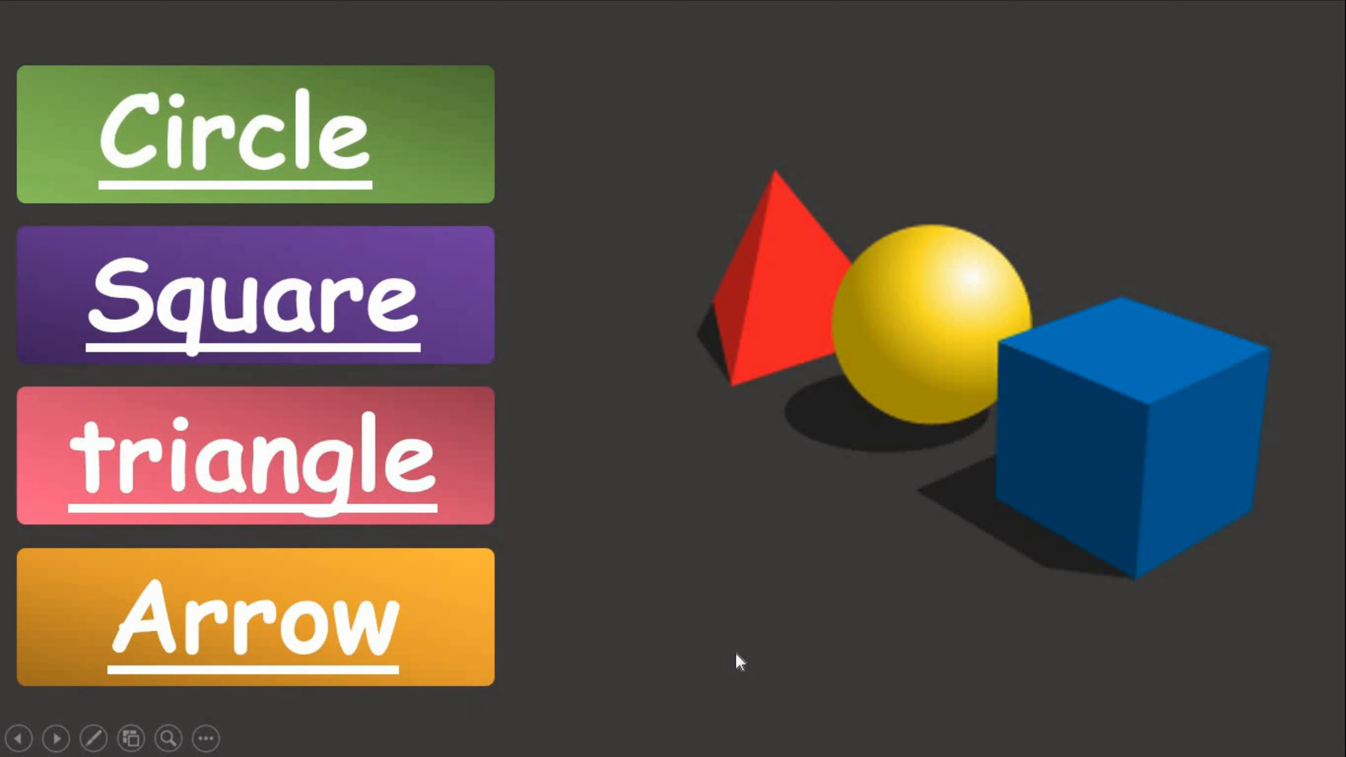
# Step: Test the Square, triangle and Arrow links in the slide show, returning to the menu through each slide's Home link
pyautogui.click(279, 300)
pyautogui.click(702, 676)
pyautogui.click(307, 453)
pyautogui.click(701, 682)
pyautogui.click(295, 617)
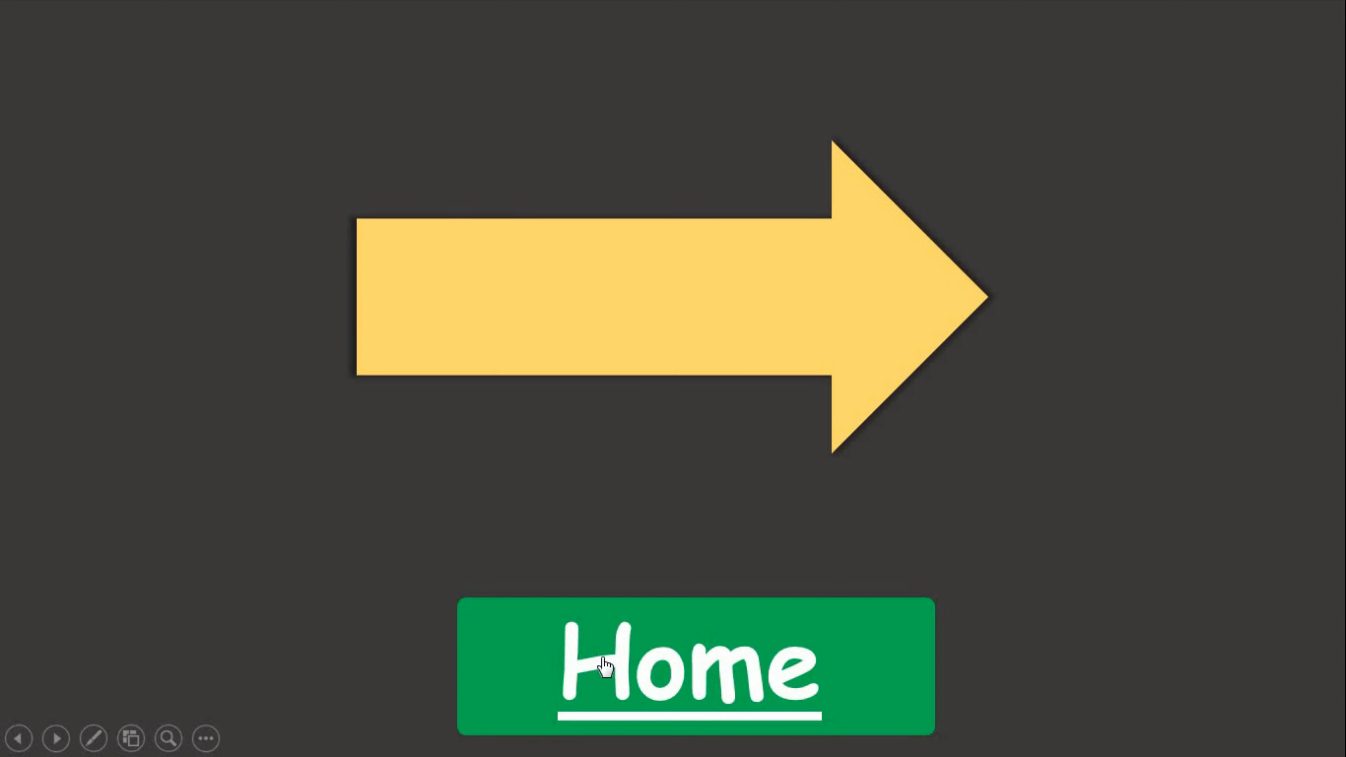
pyautogui.click(604, 667)
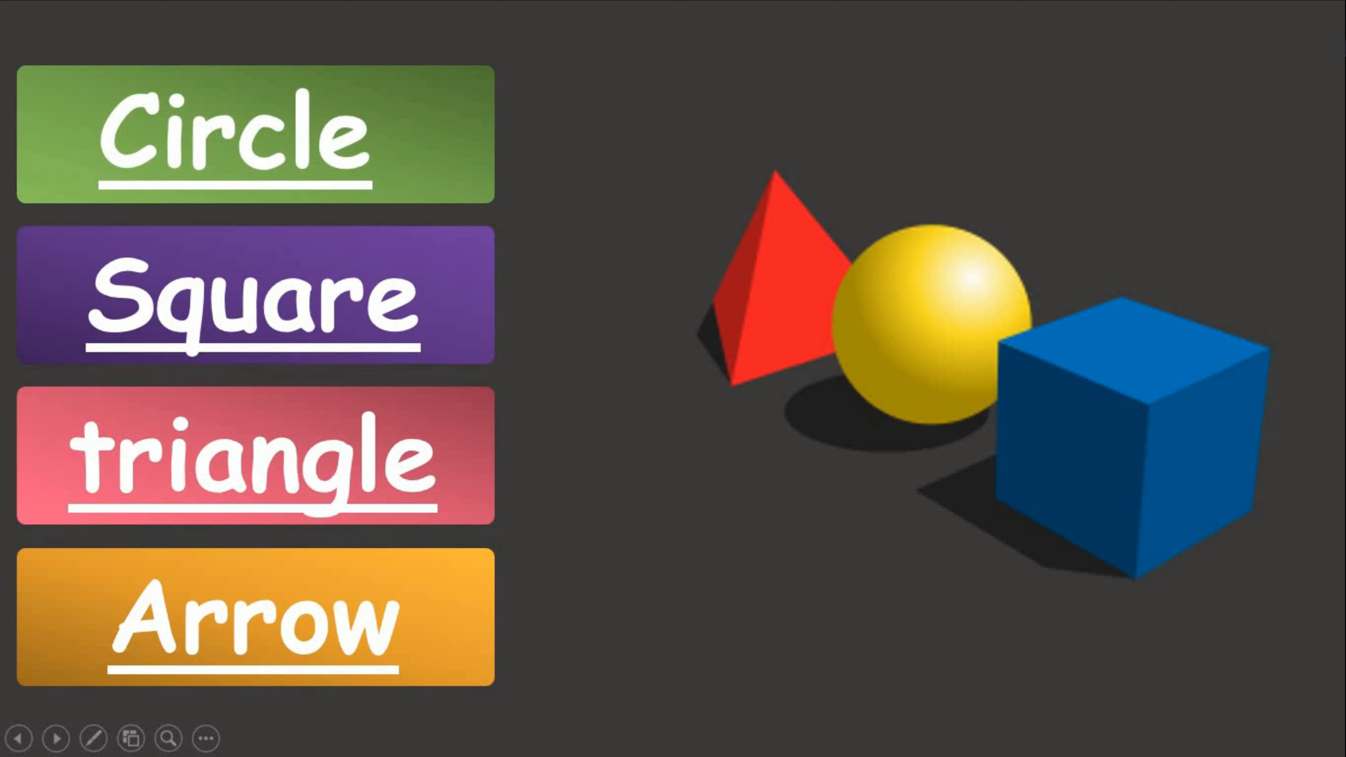